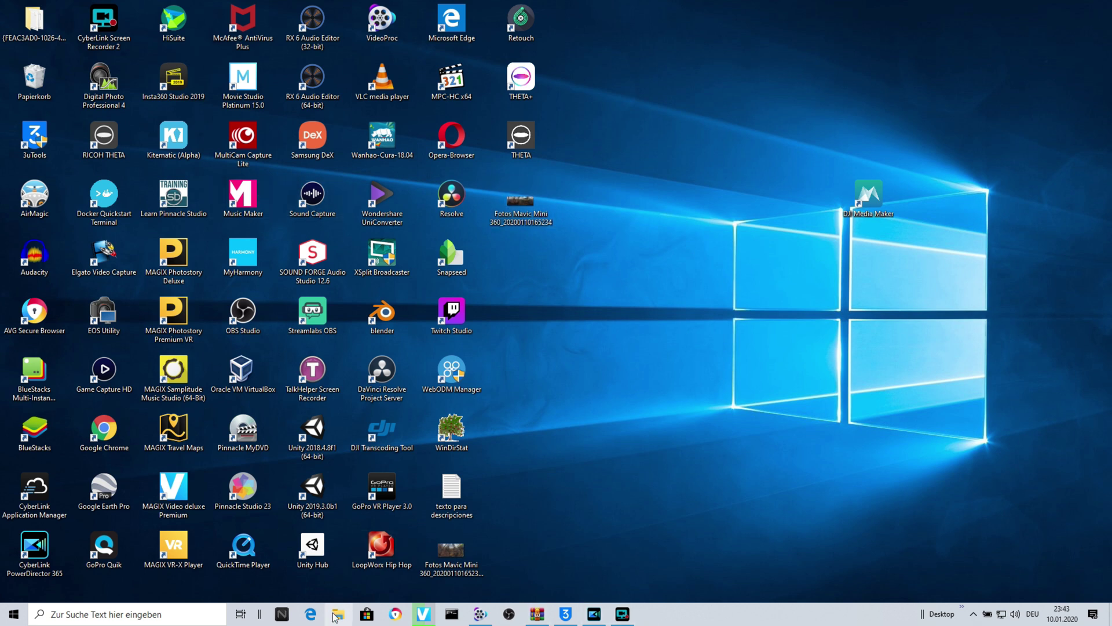
Step: Find the Fotos Mavic Mini 360 folder inside Bilder in File Explorer, and return to the desktop
click(337, 614)
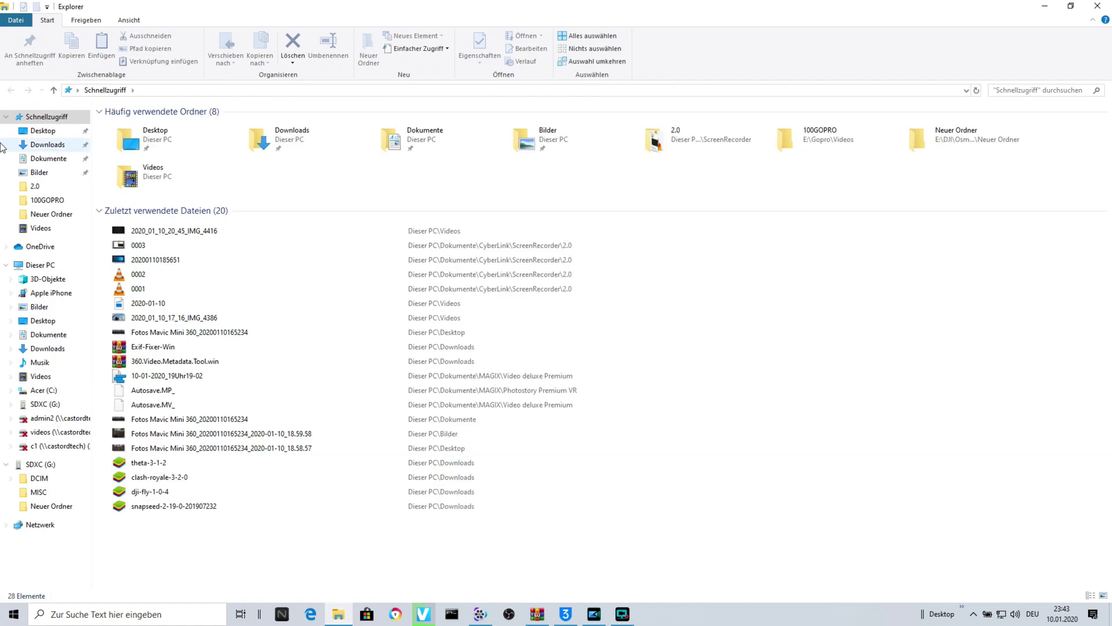
click(39, 306)
drag(131, 141, 679, 241)
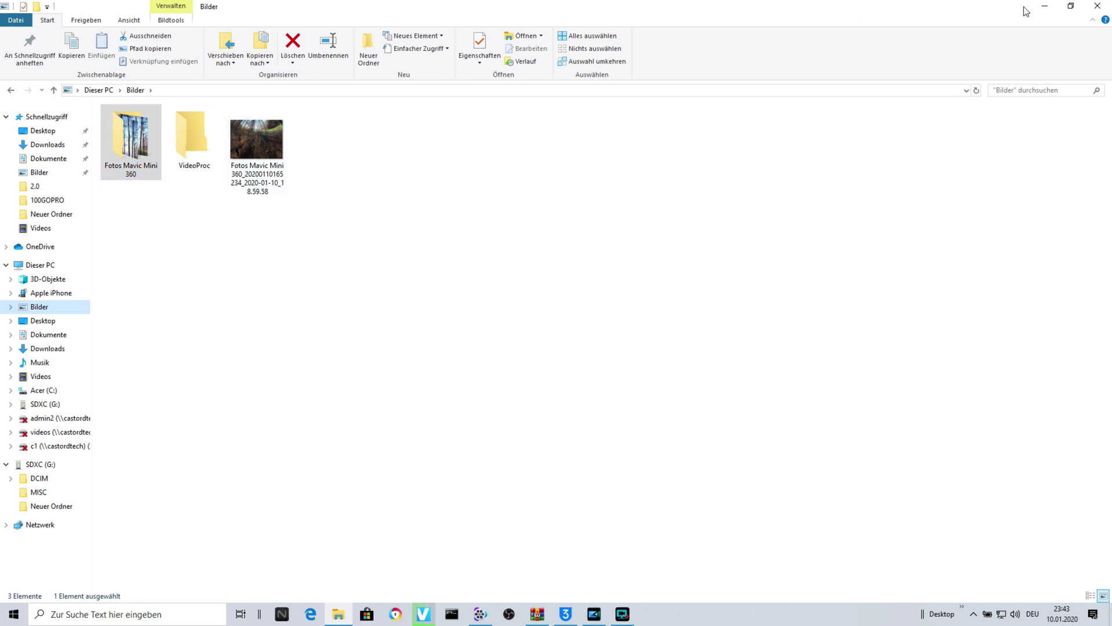
click(1044, 6)
key(super+d)
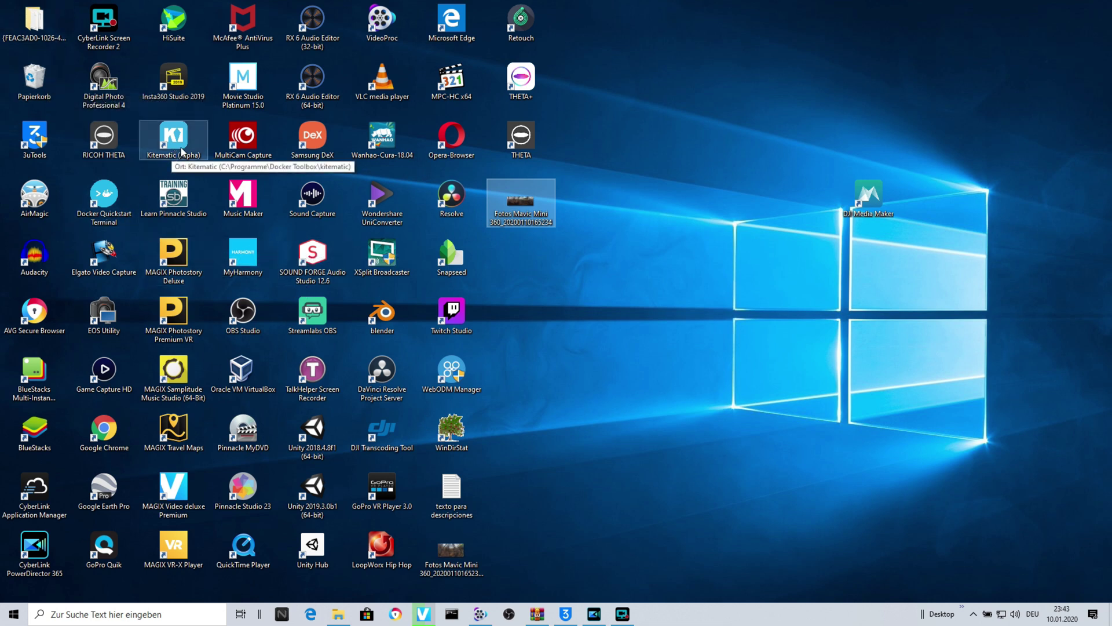
Step: Move the DJI Media Maker shortcut to a free desktop spot, and load the Fotos Mavic Mini 360 folder from Bilder into that program
drag(875, 200, 933, 88)
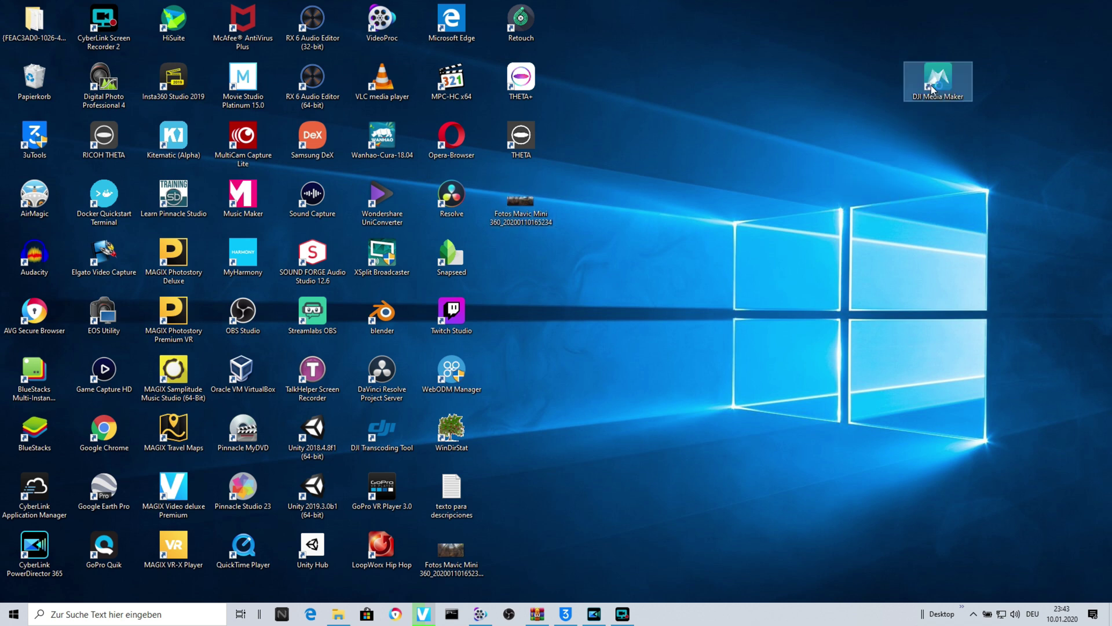
double_click(934, 81)
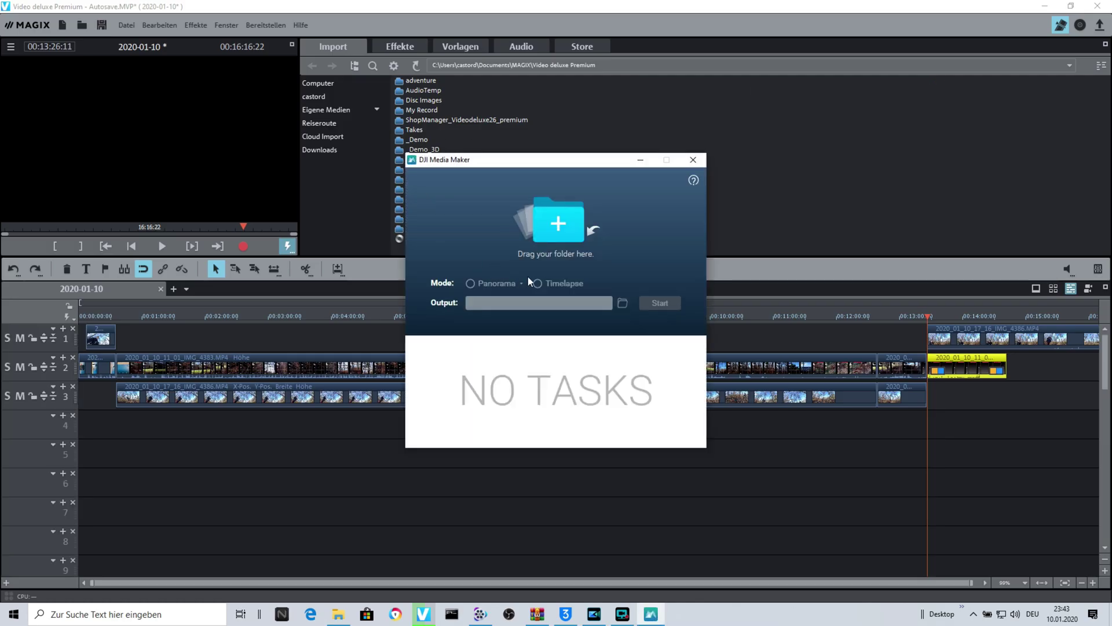
click(568, 238)
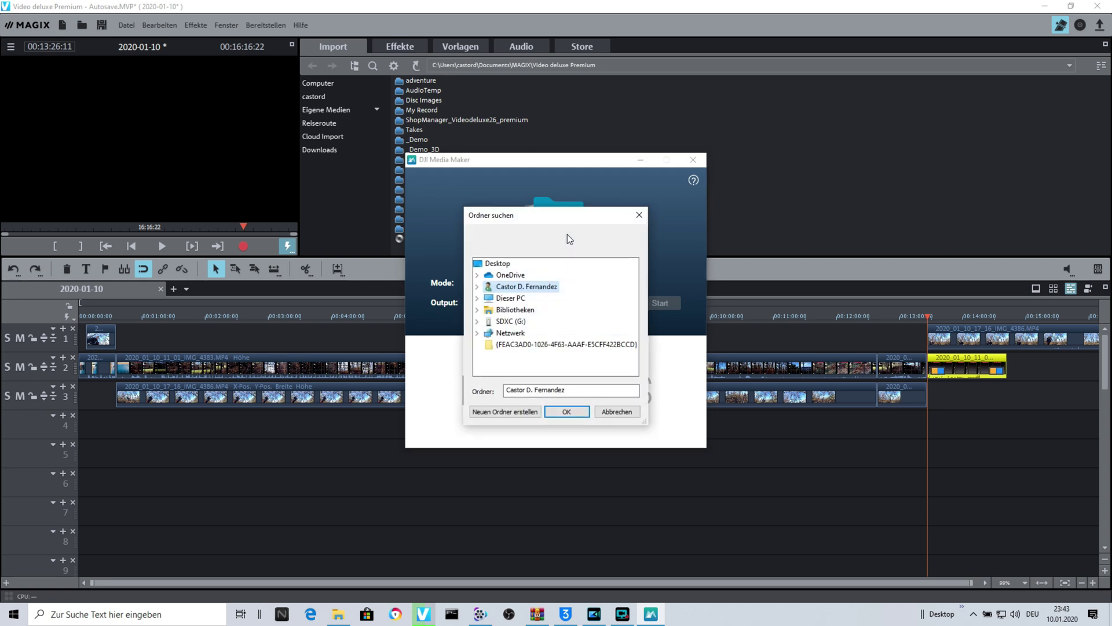
click(478, 299)
scroll(514, 334, down, 1)
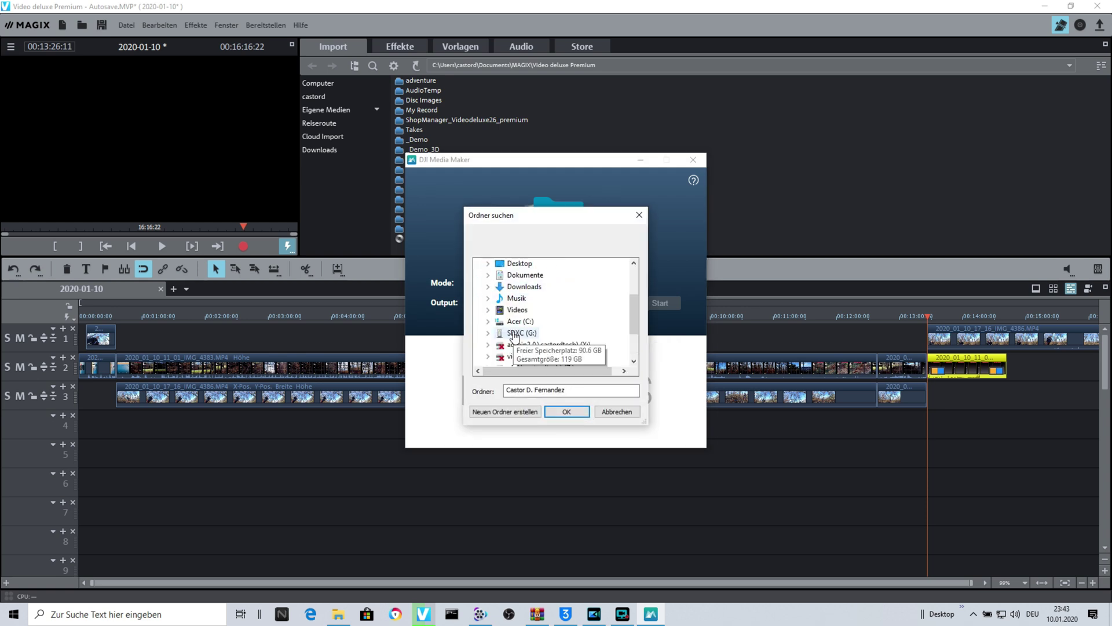
scroll(515, 331, up, 3)
double_click(515, 323)
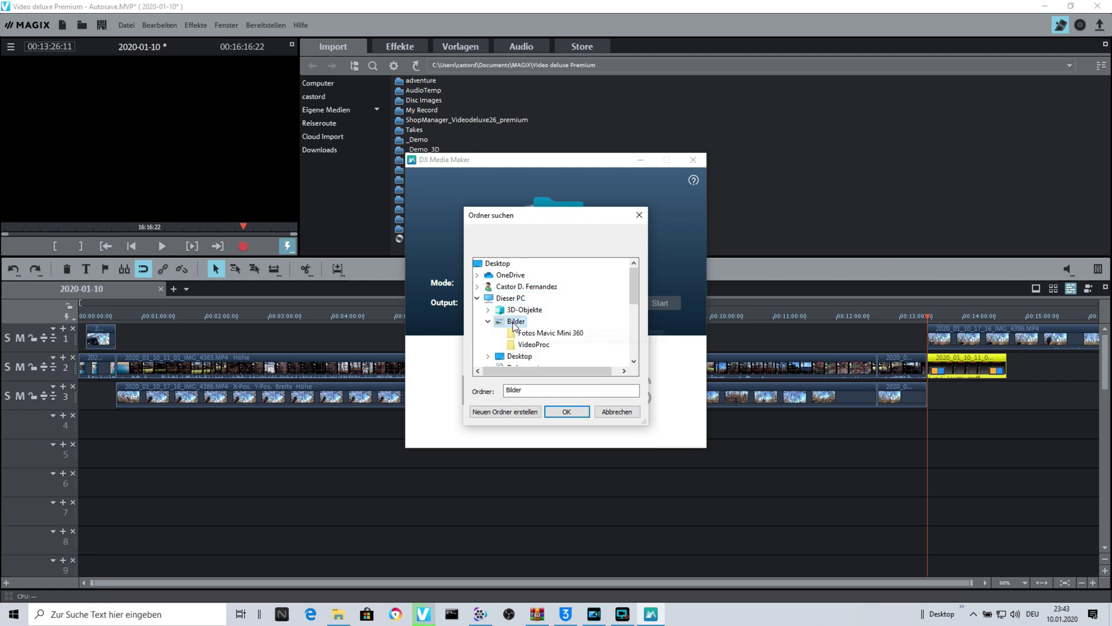
click(539, 334)
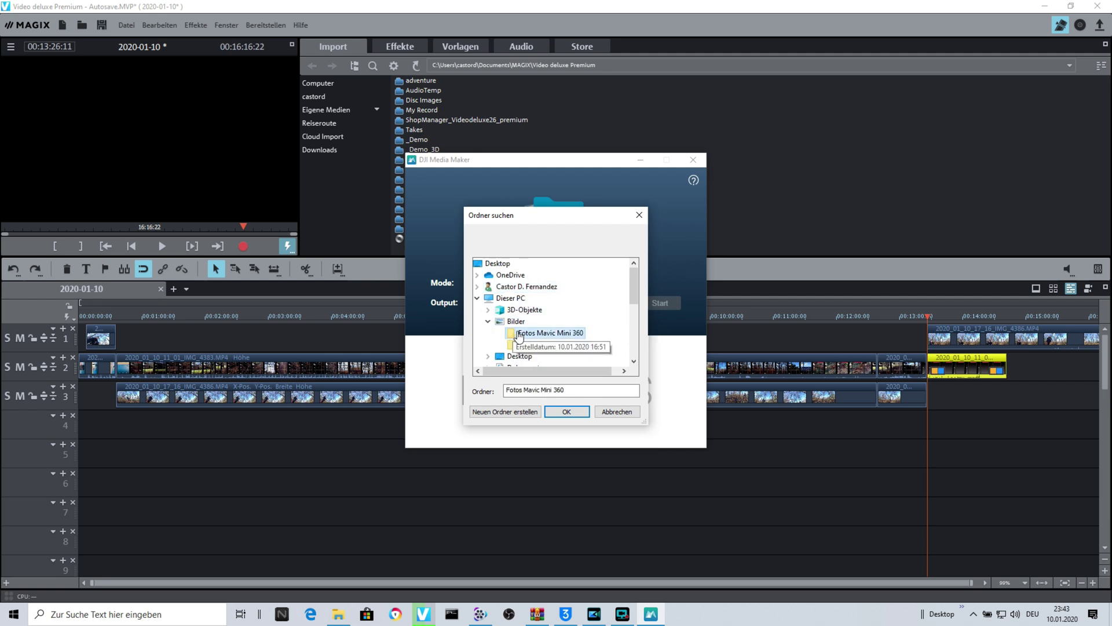
click(581, 412)
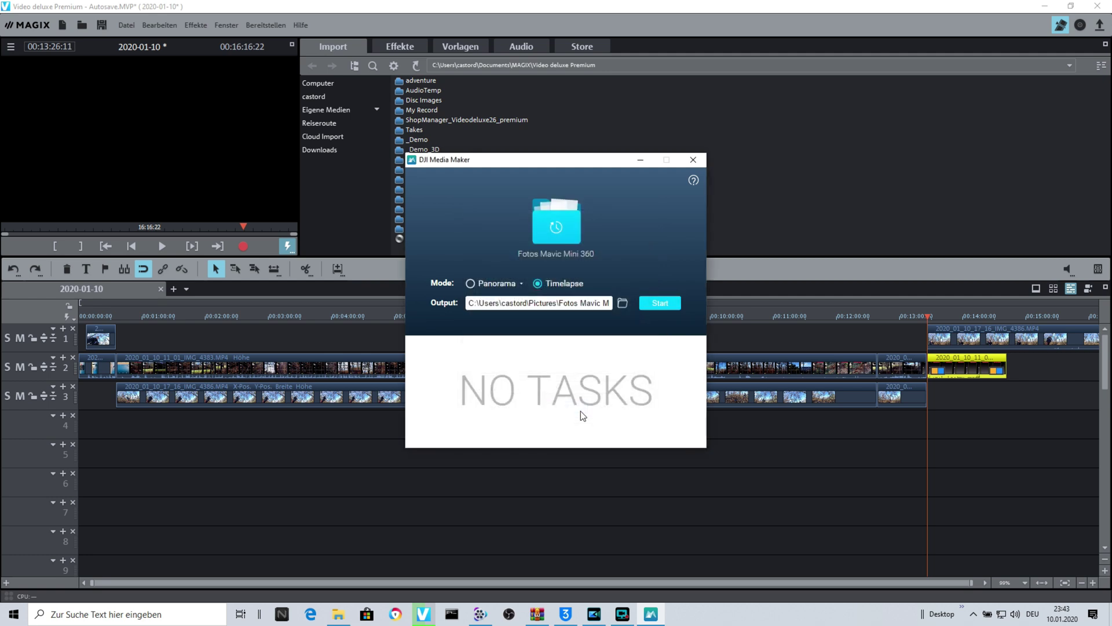
Step: Set the processing mode to 360° Panorama and start the task for the loaded photo folder
click(491, 292)
click(498, 318)
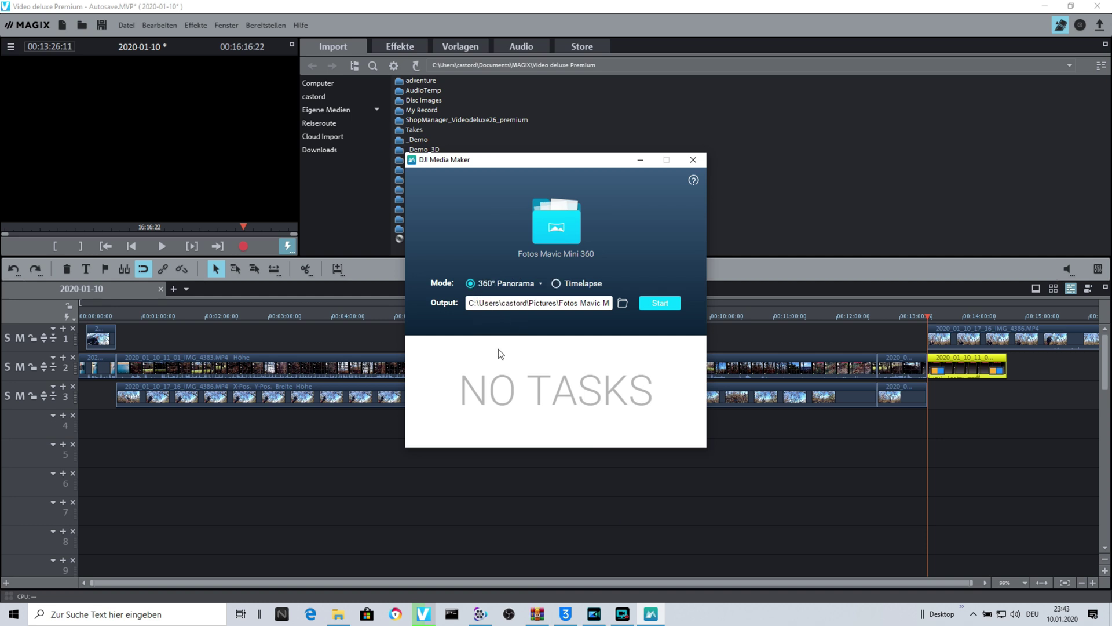
click(665, 304)
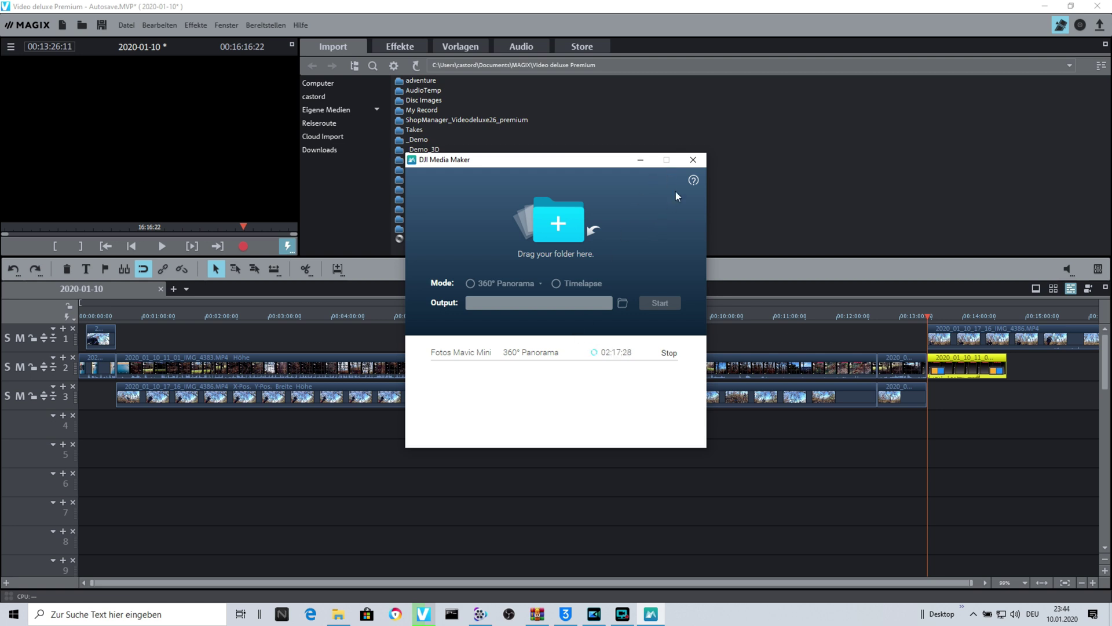
click(692, 162)
click(597, 334)
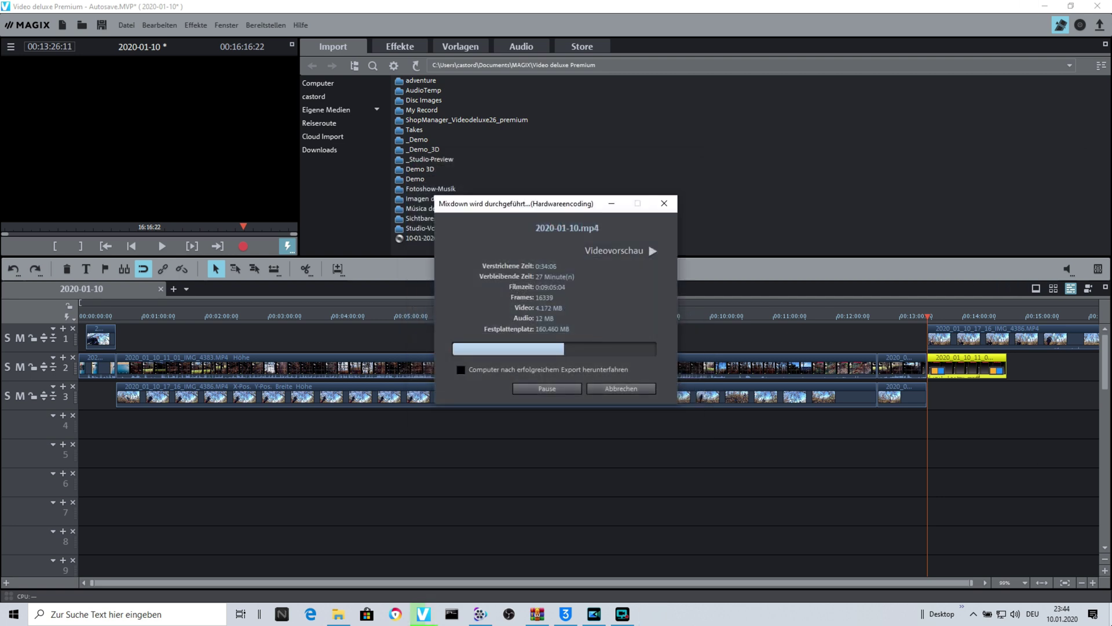
key(super+d)
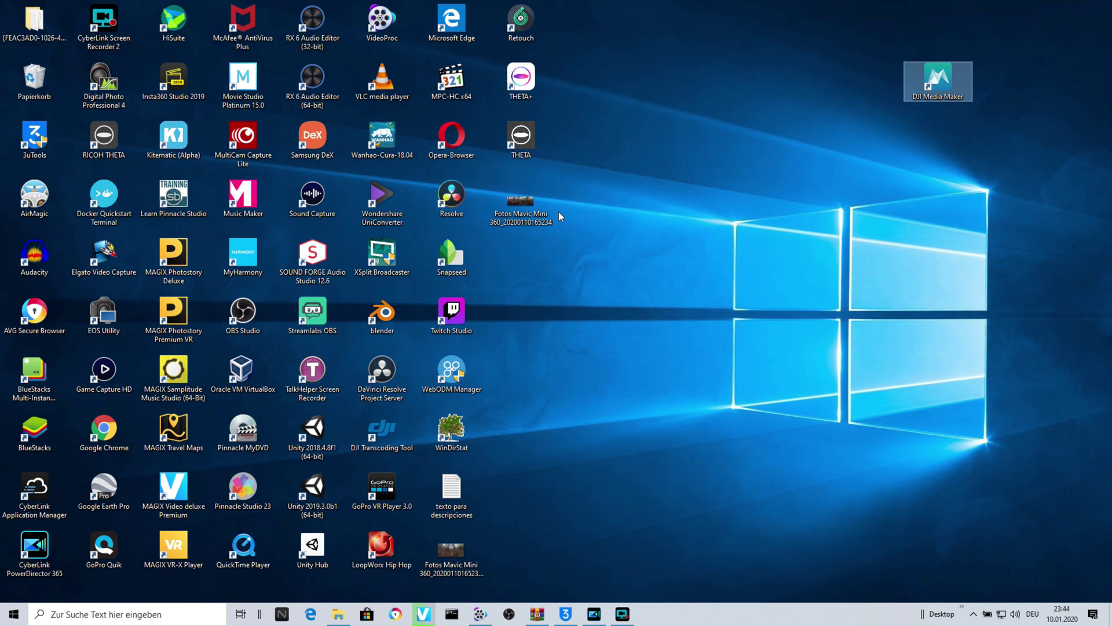
drag(539, 203, 760, 169)
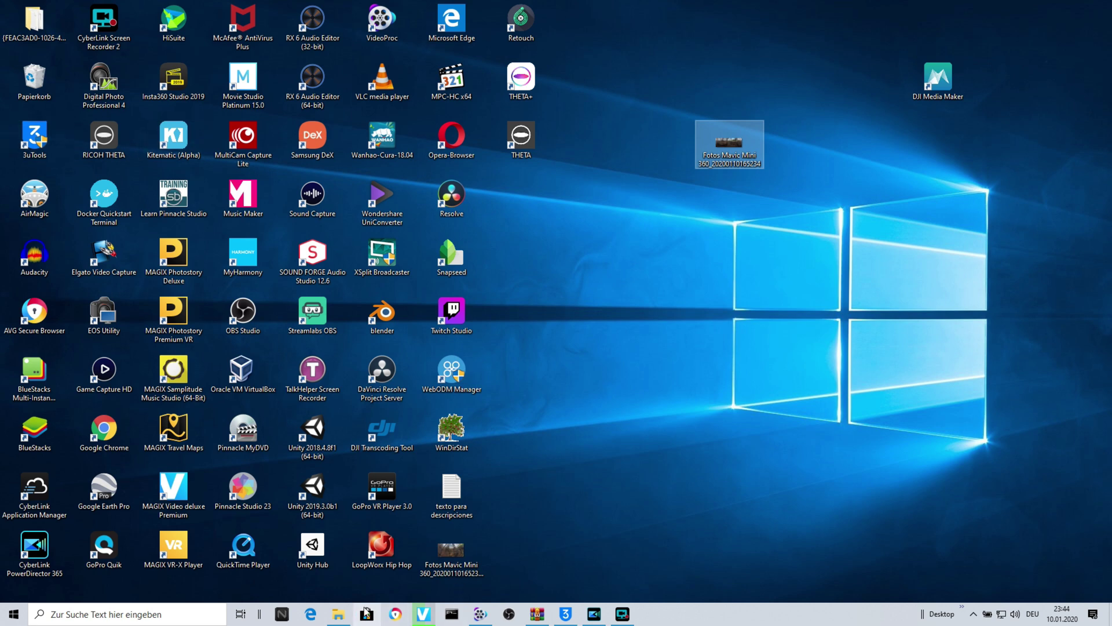
Step: Browse the source photos in the Fotos Mavic Mini 360 folder in File Explorer, and minimize the window
key(super+d)
click(334, 614)
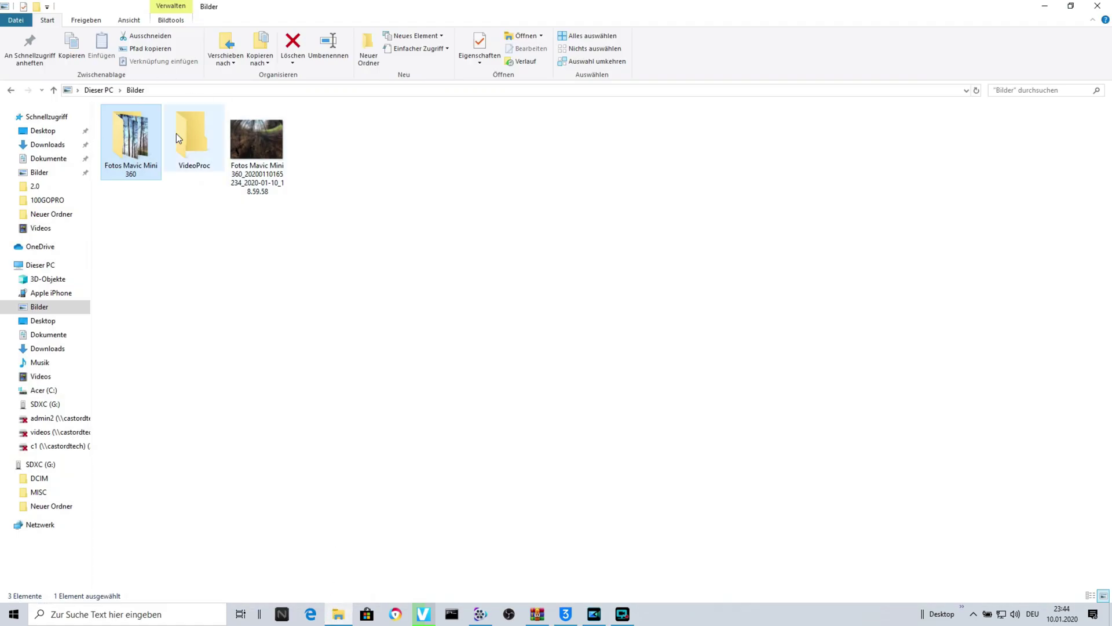
drag(132, 142, 695, 244)
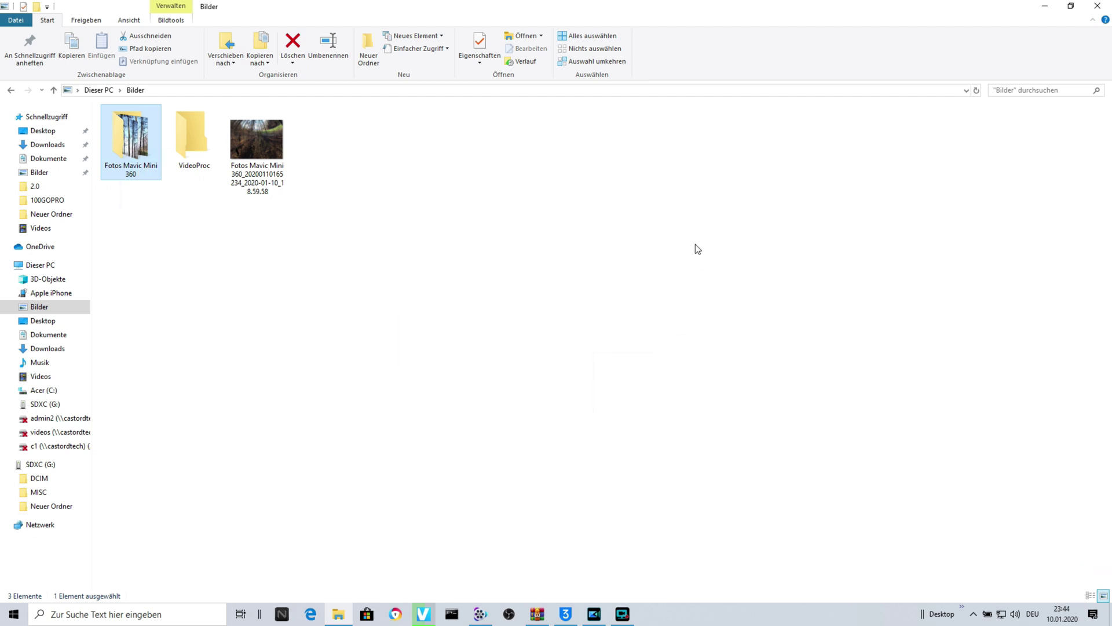
double_click(106, 154)
scroll(527, 323, down, 3)
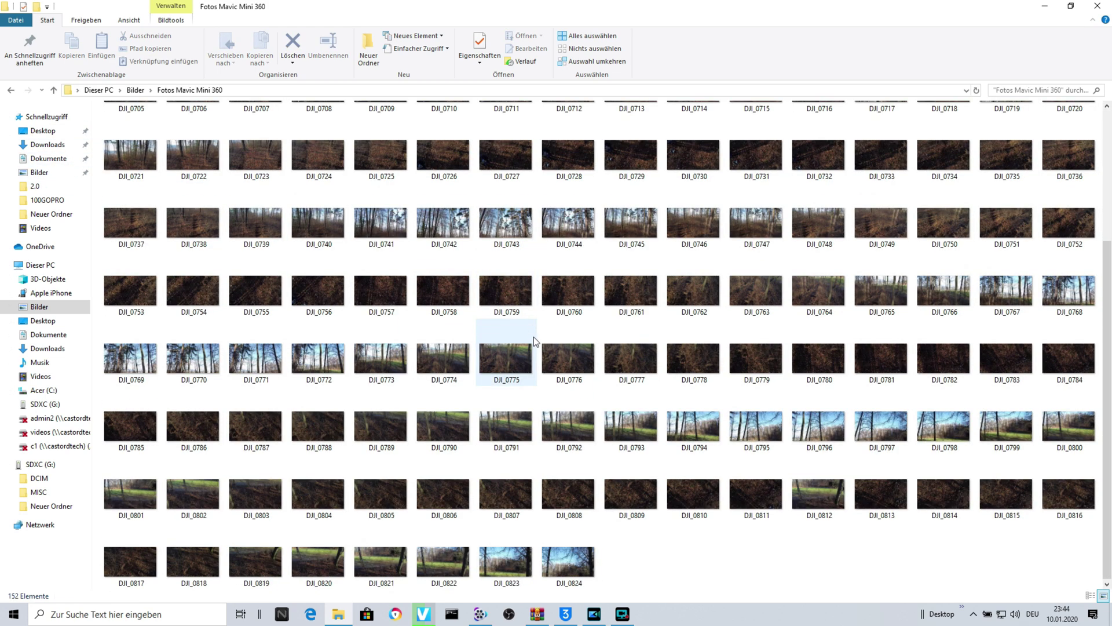
scroll(533, 335, up, 3)
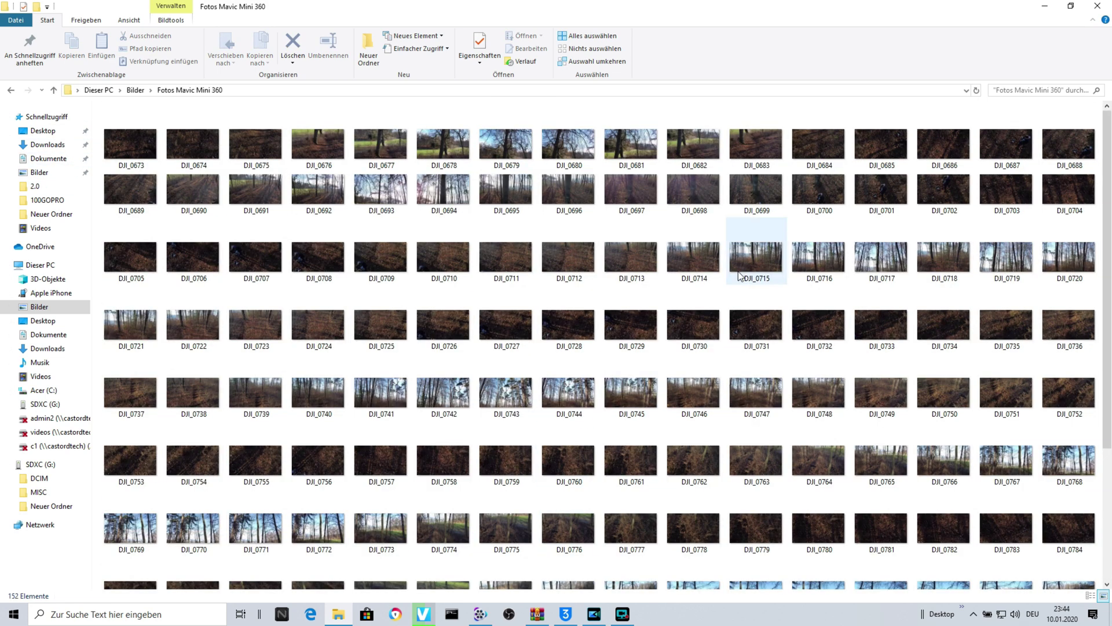
click(1043, 8)
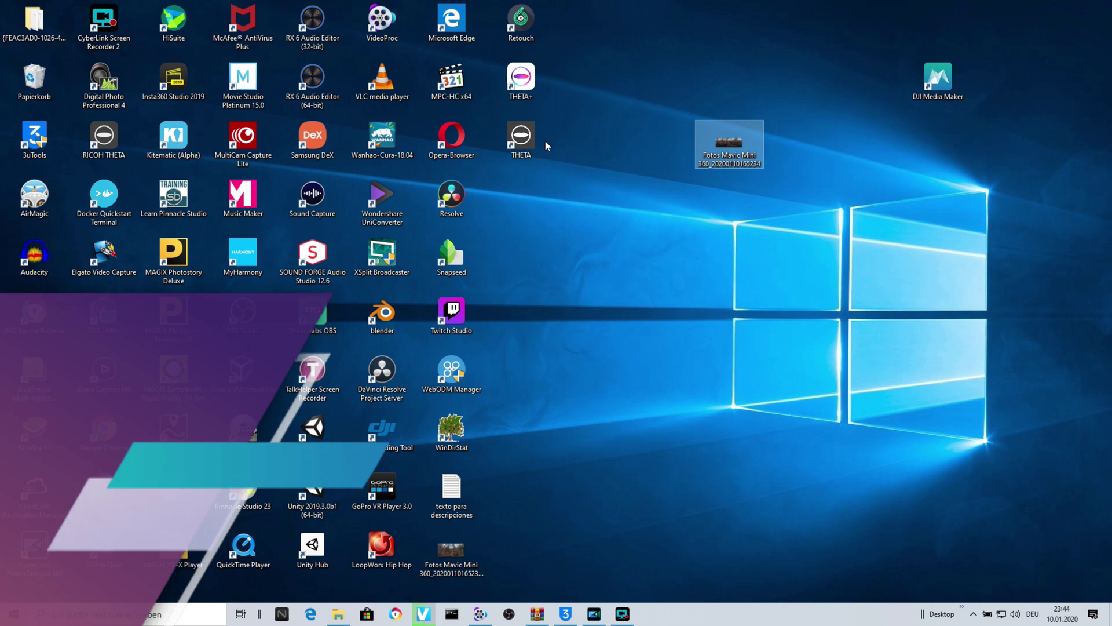
double_click(760, 139)
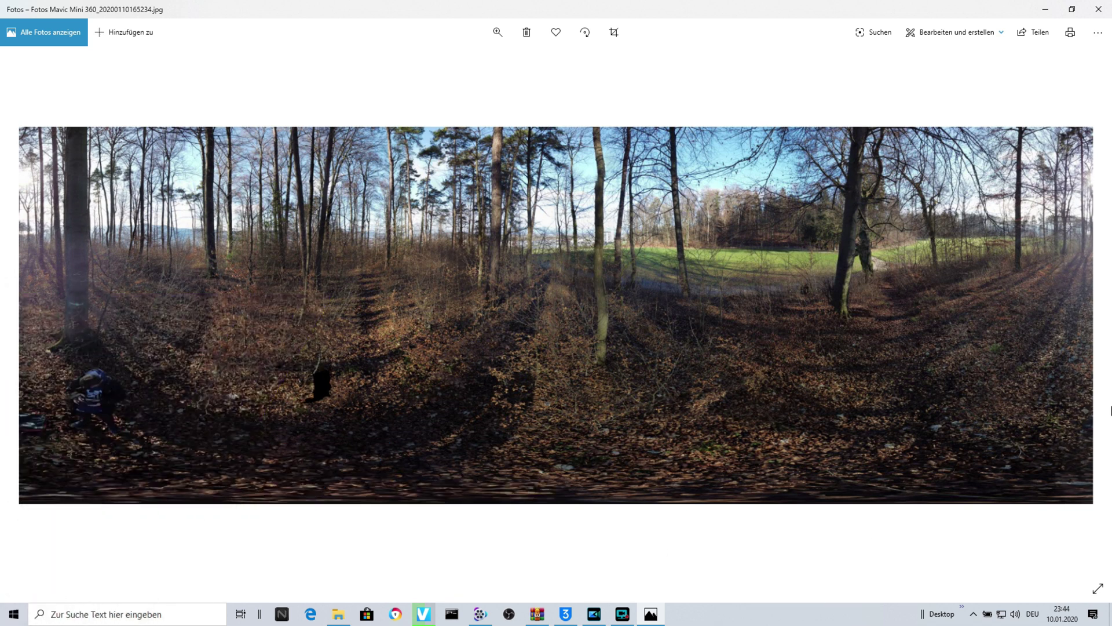
click(1055, 13)
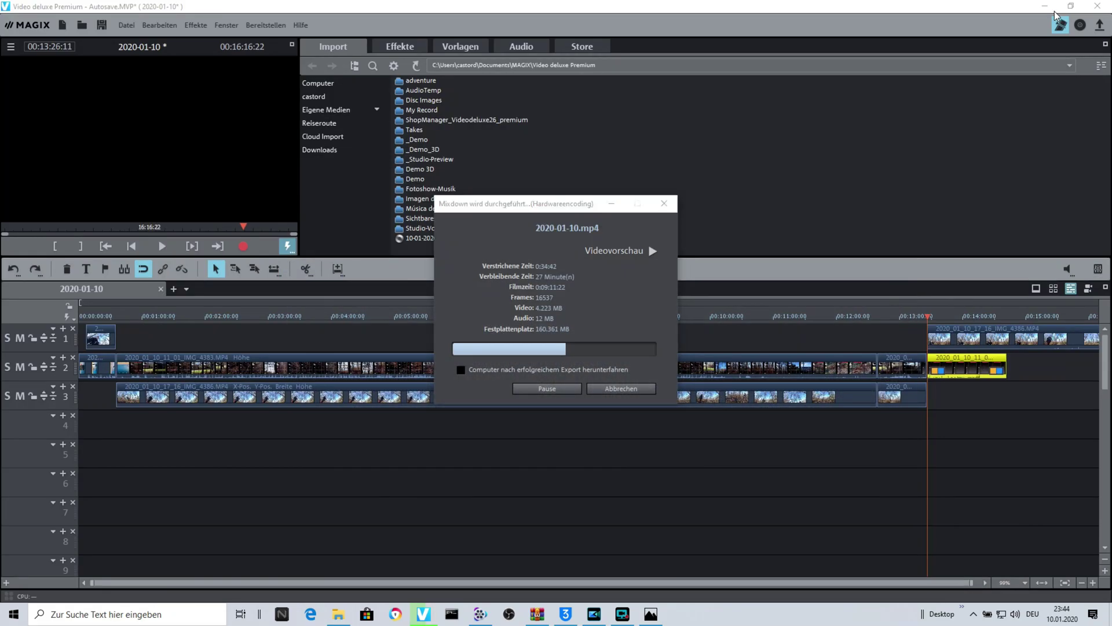
key(super+d)
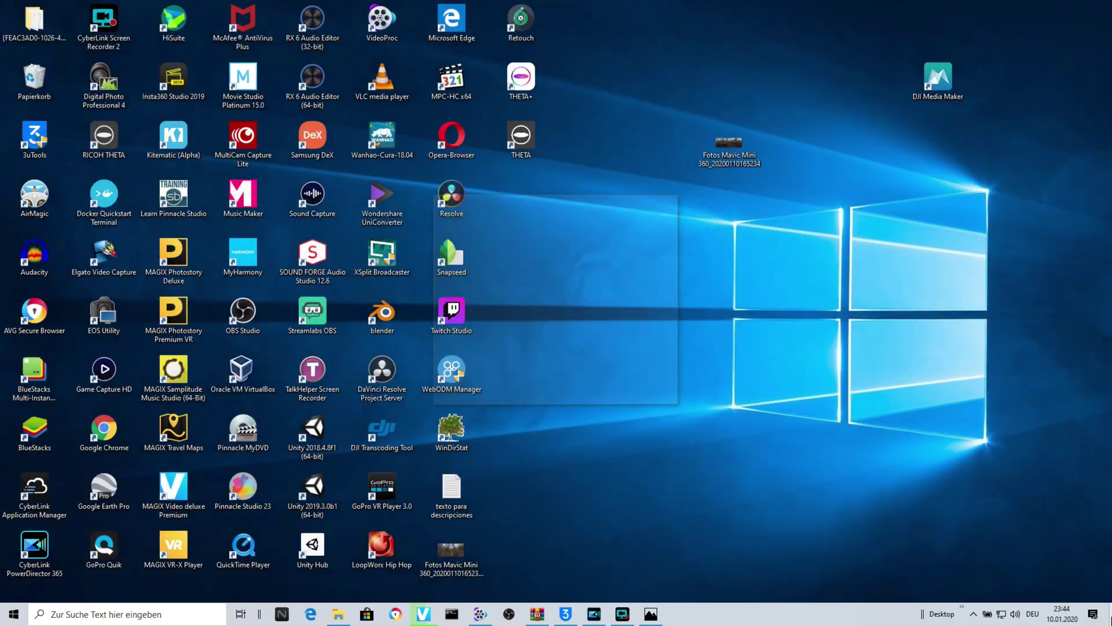
key(super+d)
key(super+d)
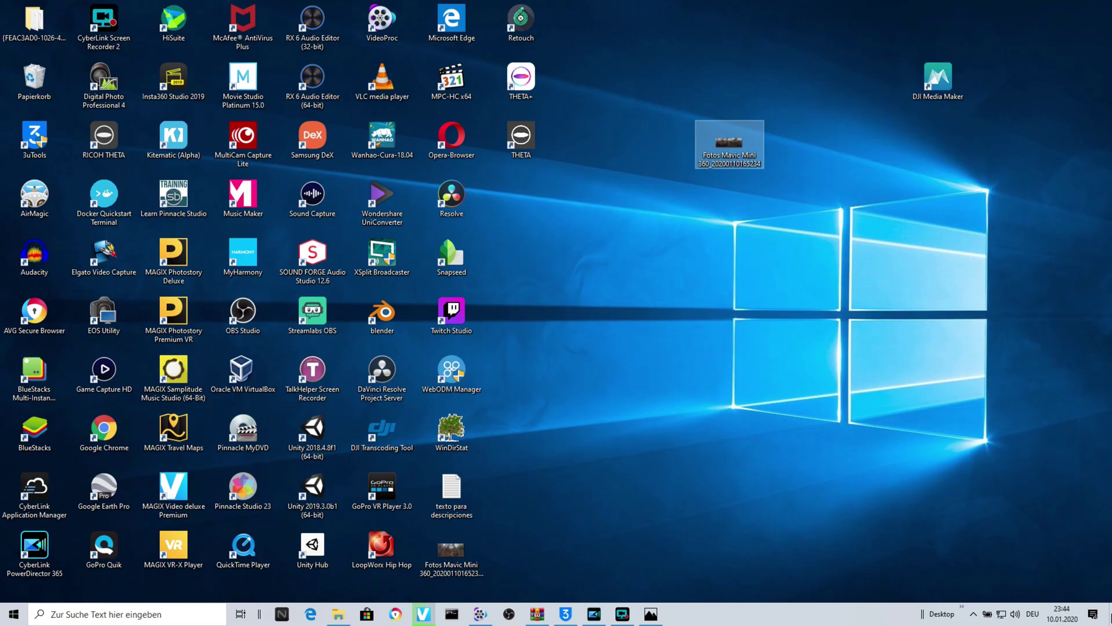
Step: Launch the RICOH THETA viewer and bring its window to the front
click(5, 622)
click(6, 622)
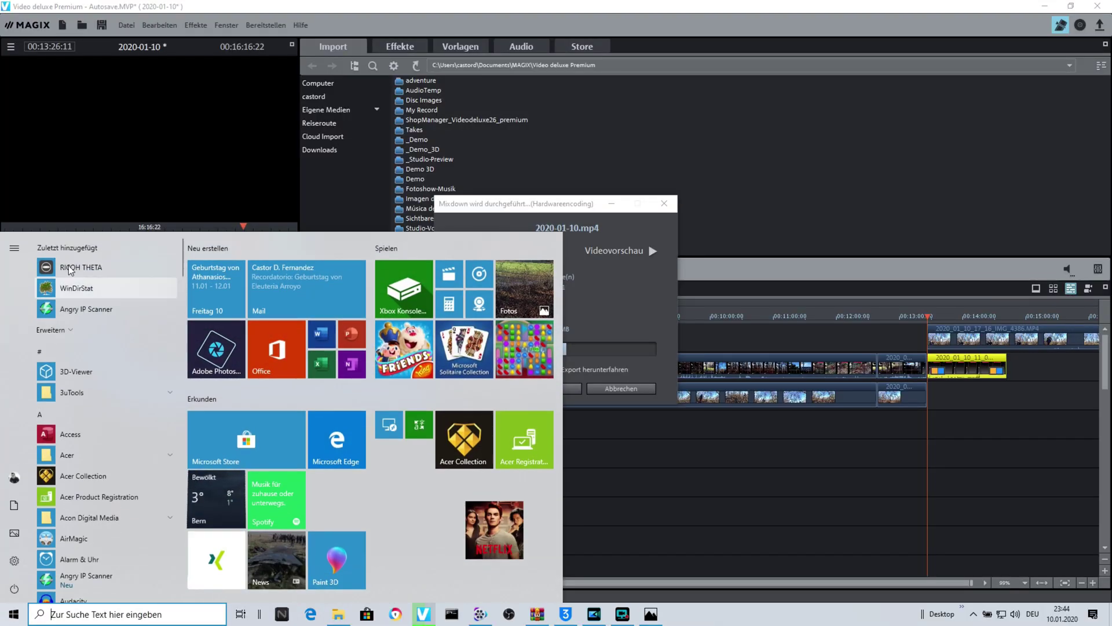
key(Escape)
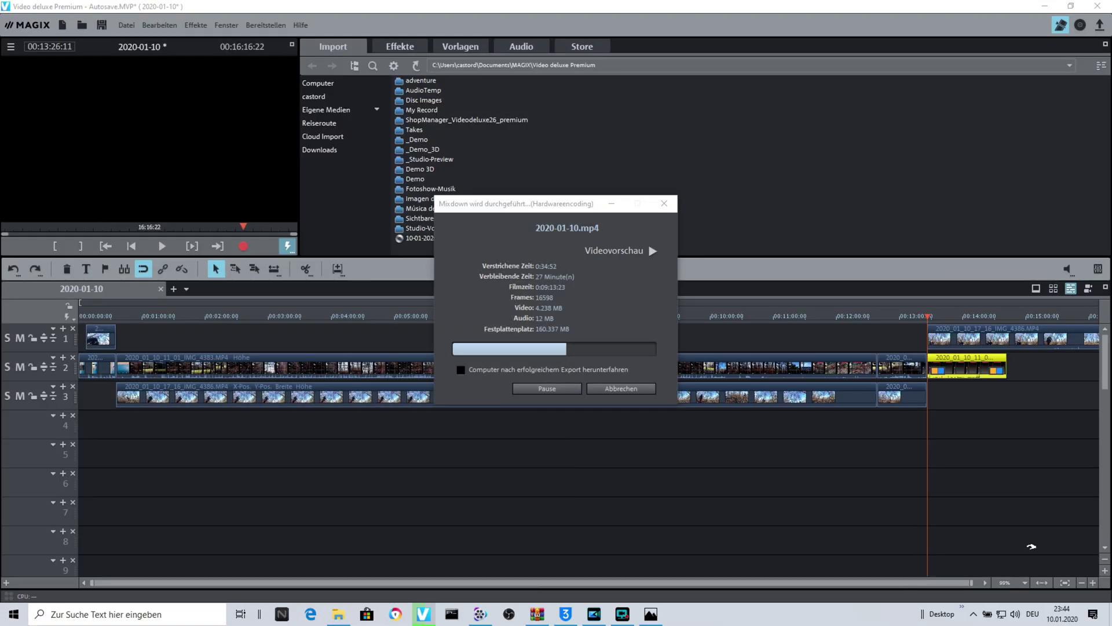
click(1109, 614)
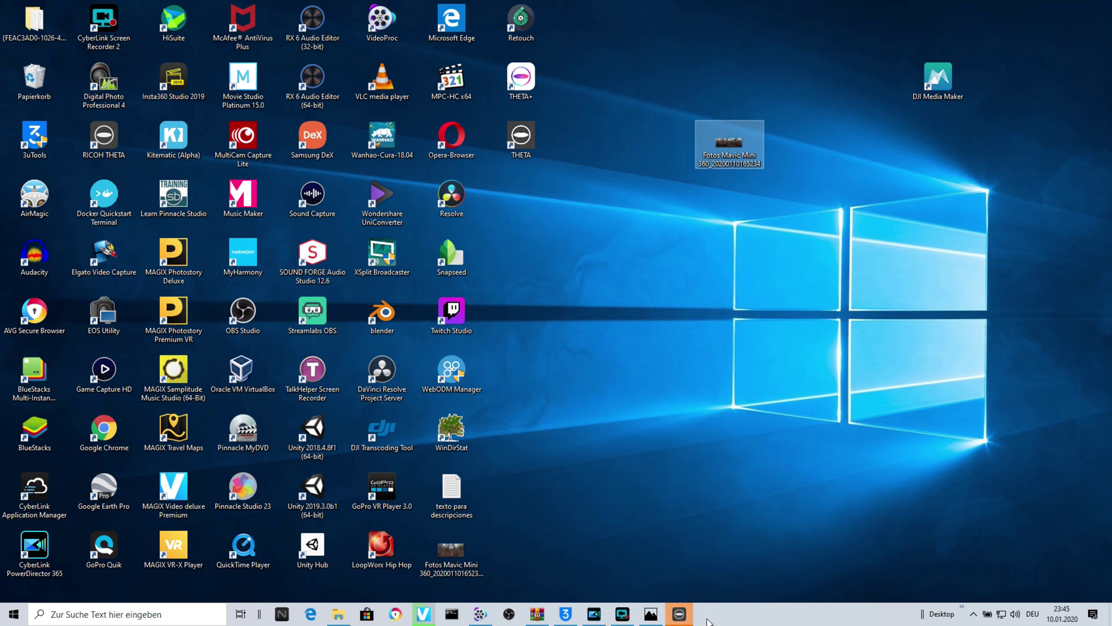
click(690, 615)
click(680, 614)
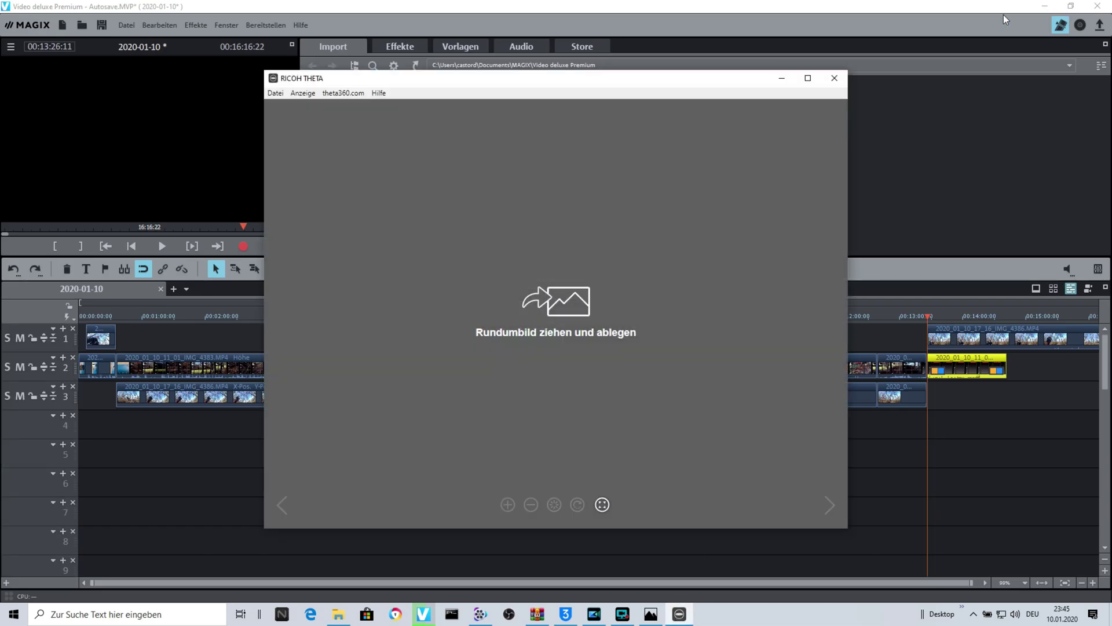
click(276, 94)
click(293, 107)
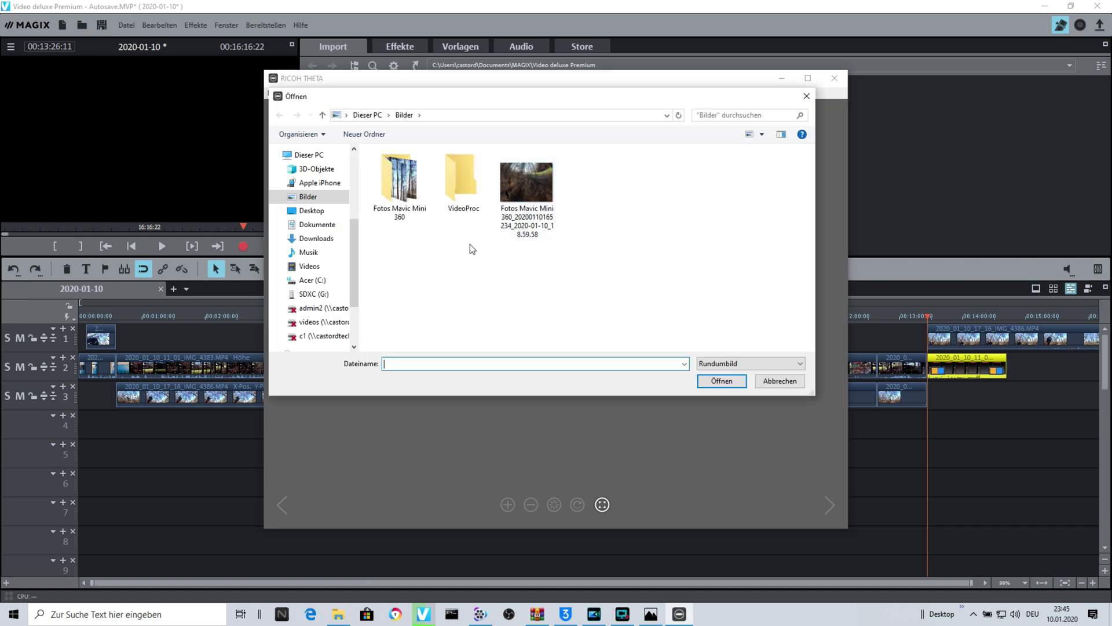
click(313, 212)
key(Tab)
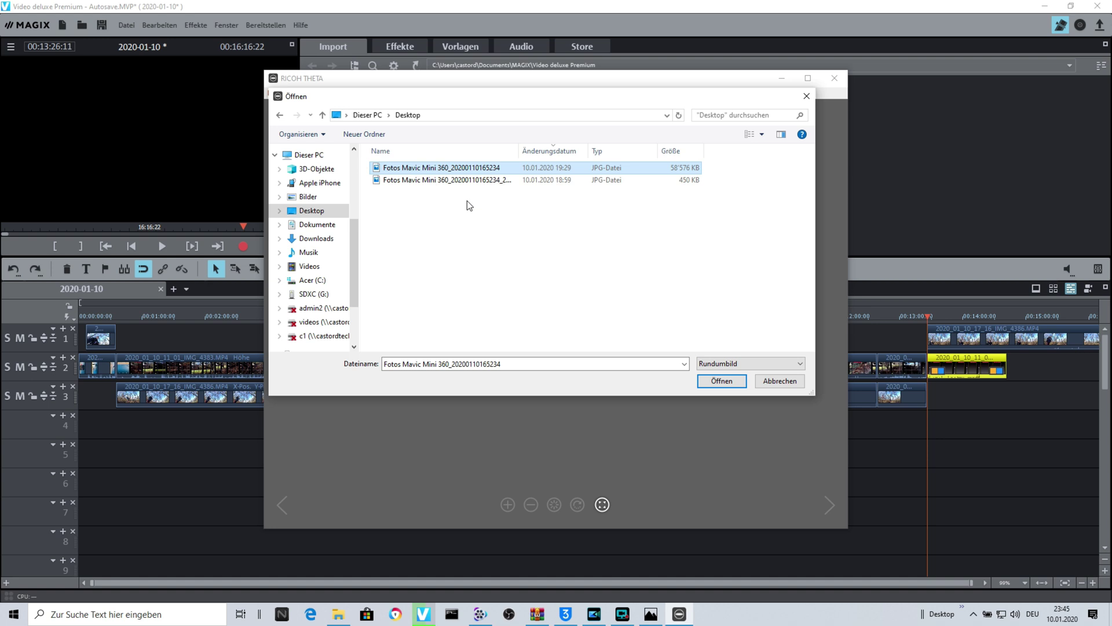
click(714, 384)
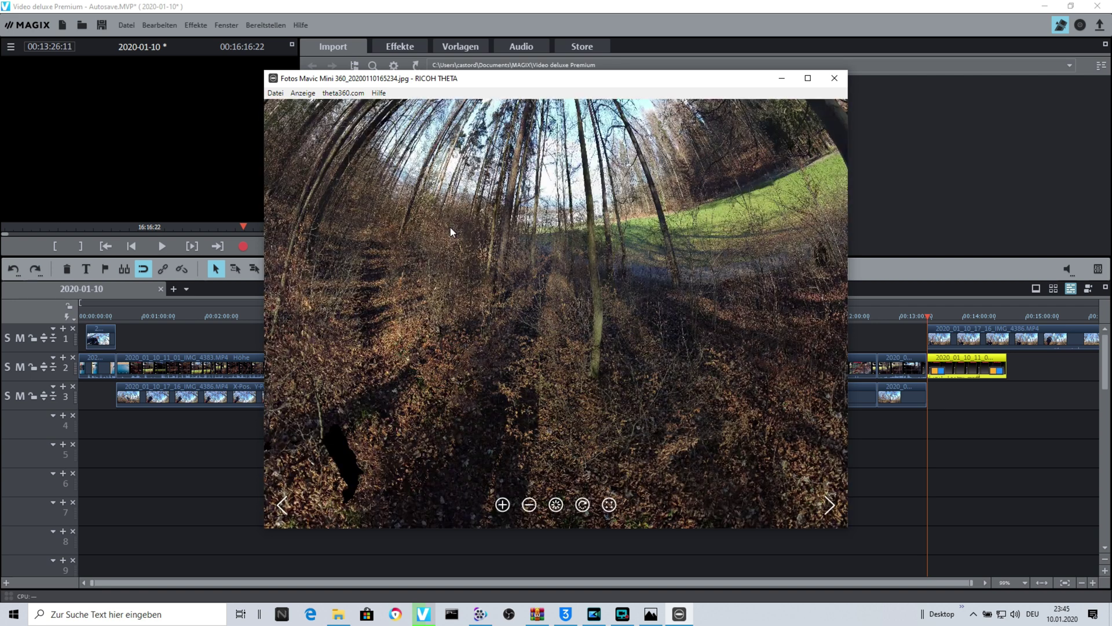
drag(454, 214, 828, 92)
click(834, 79)
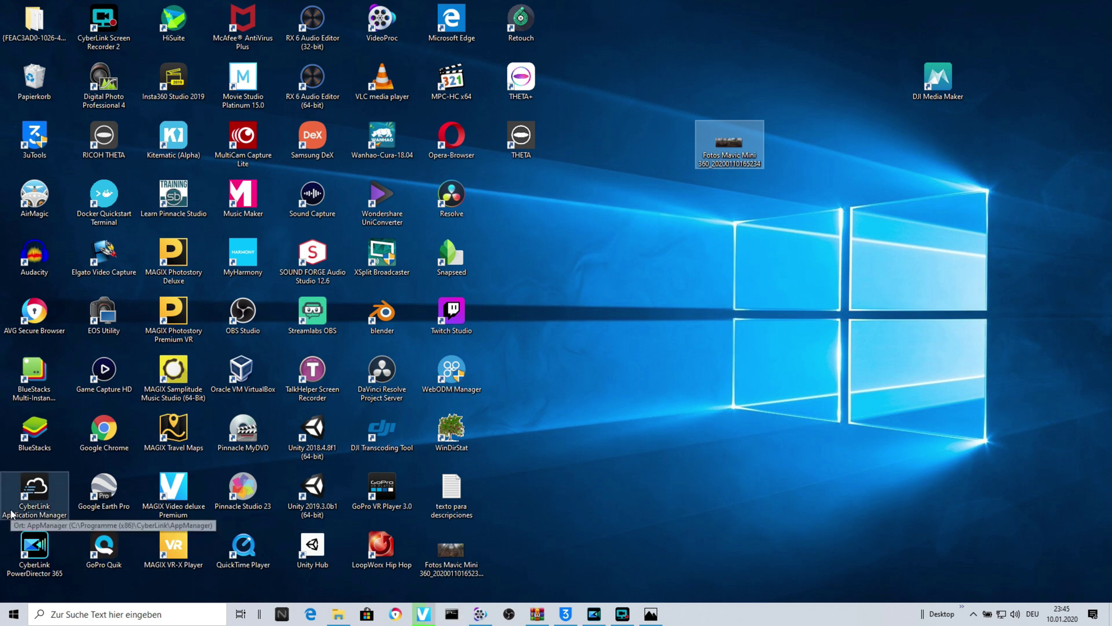
Step: Open the Exif-Fixer-Win archive from Downloads in WinRAR and dismiss the expired notification
click(339, 614)
click(46, 145)
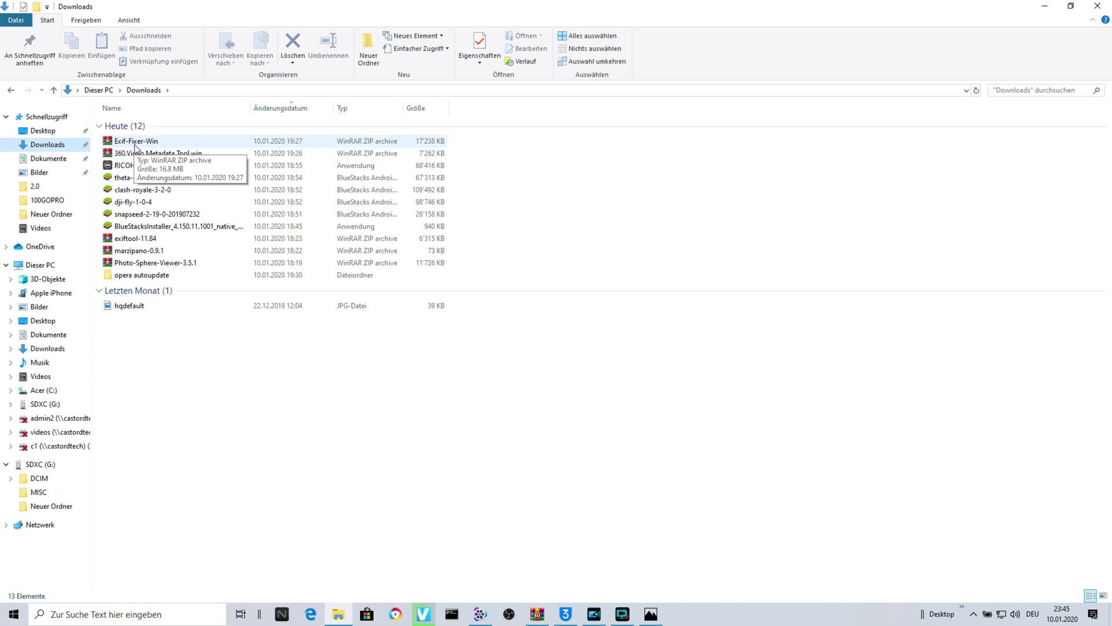
double_click(136, 144)
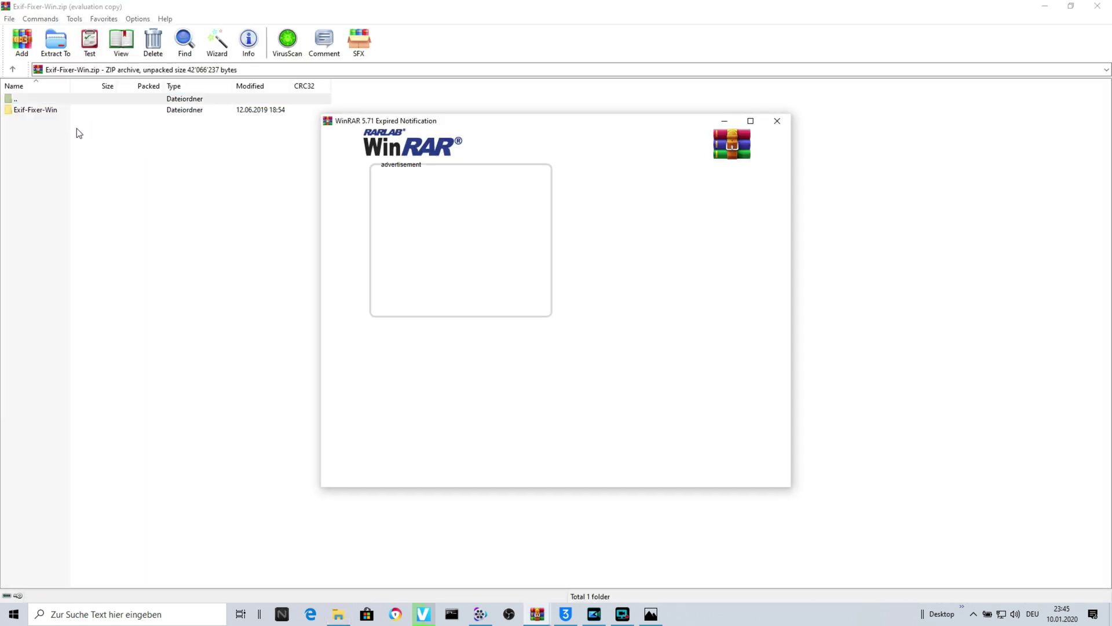
click(774, 122)
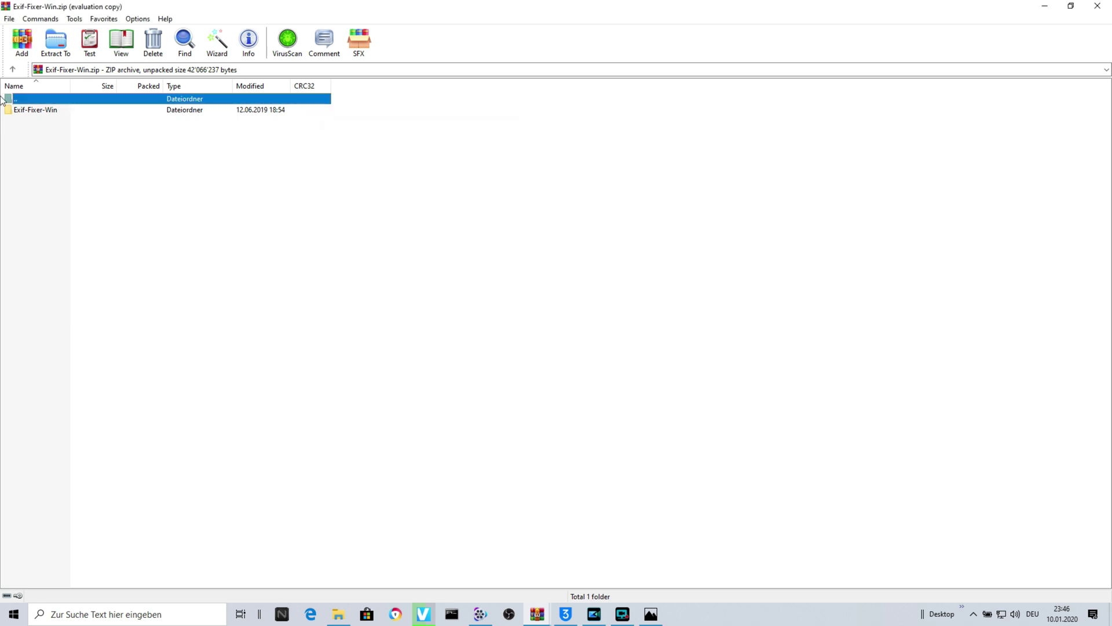
Step: Launch Exif Fixer from the Exif-Fixer-Win folder in the archive, minimize the archive window and close the photo viewer
double_click(40, 116)
double_click(29, 130)
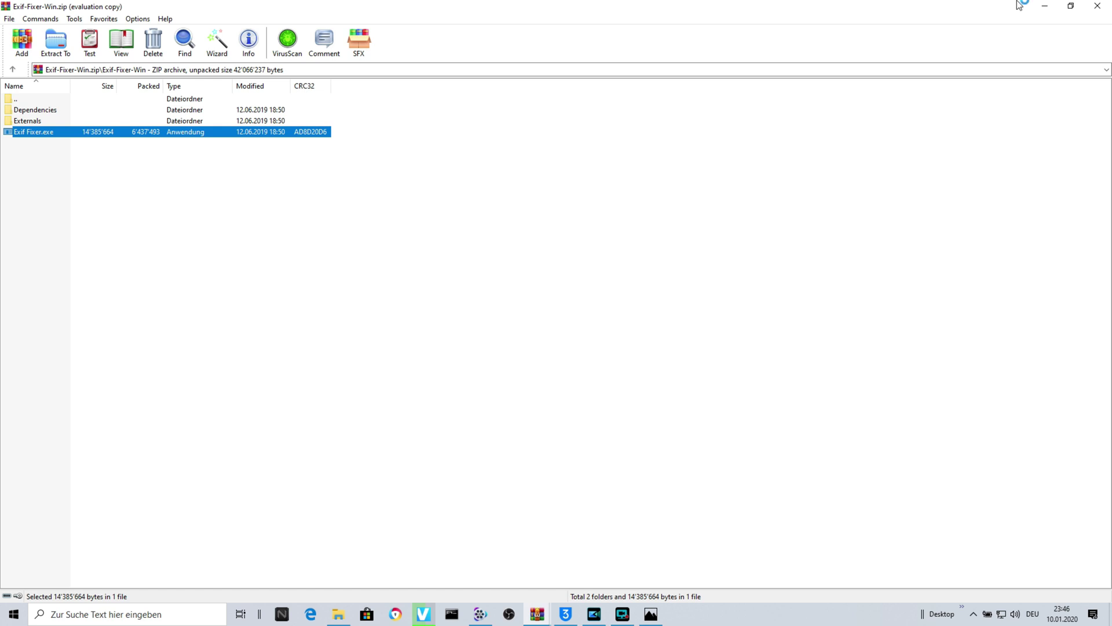
click(1045, 5)
click(1044, 7)
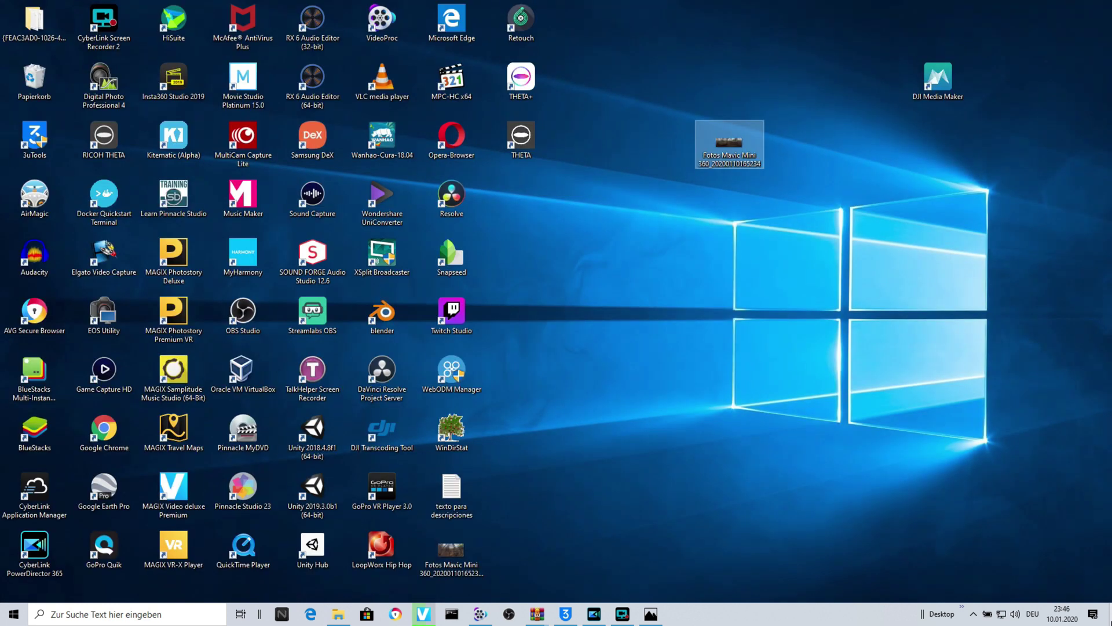
click(651, 614)
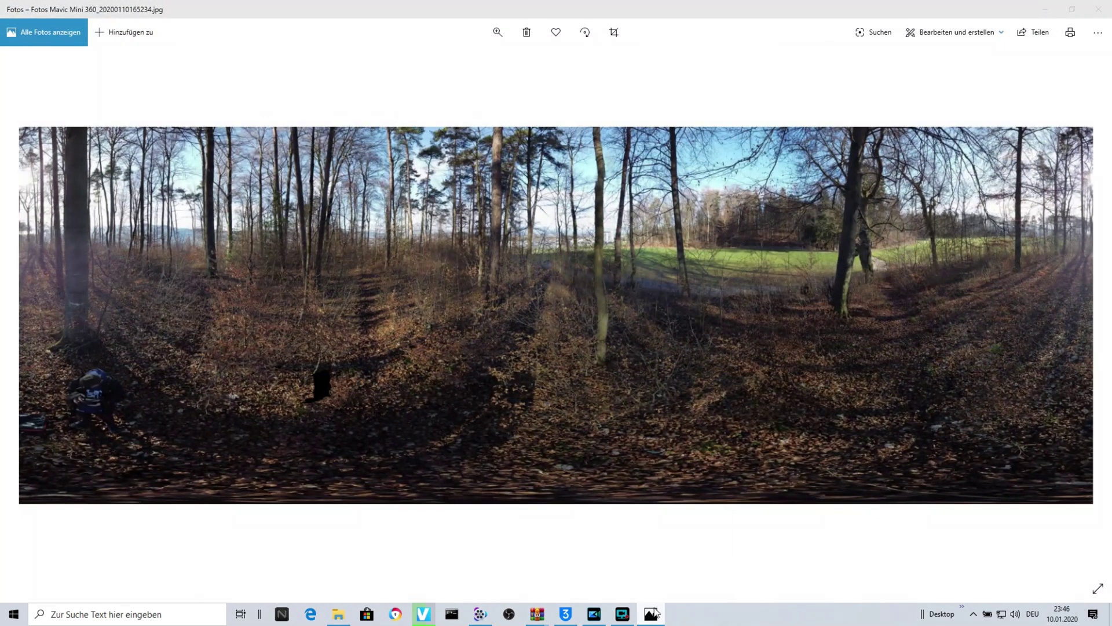
right_click(651, 614)
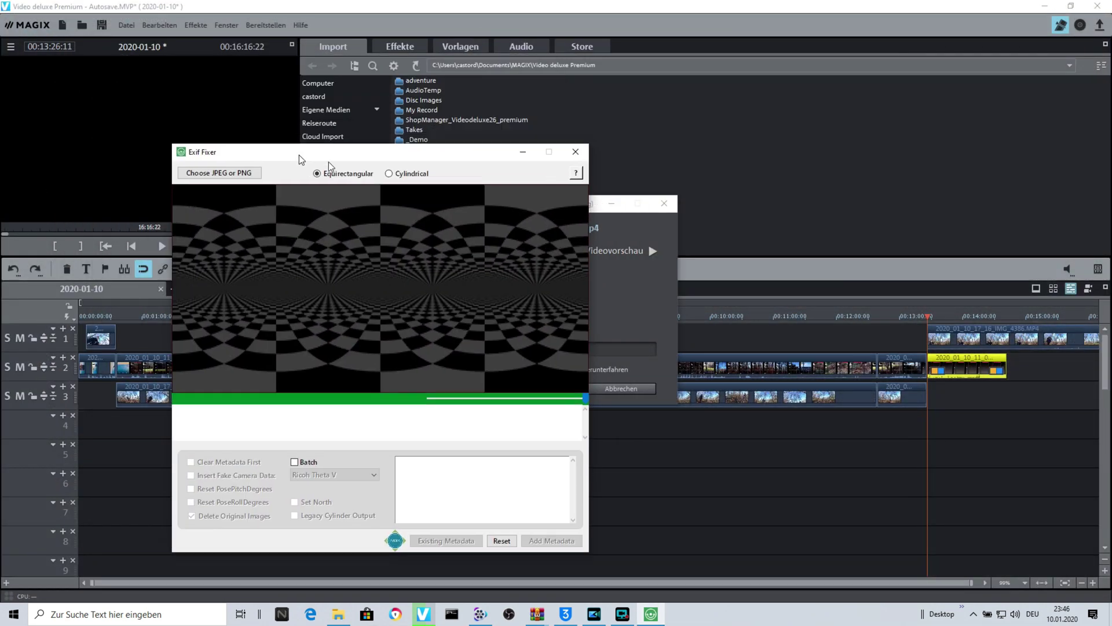
drag(301, 158, 492, 129)
click(436, 150)
double_click(522, 228)
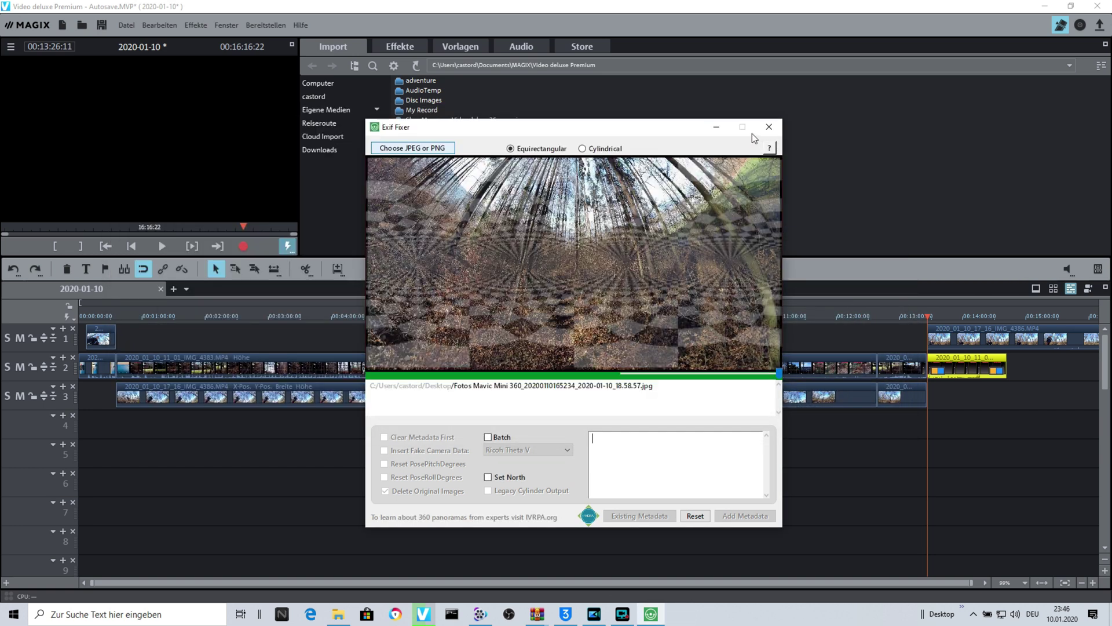
Step: Load Fotos Mavic Mini 360_20200110165234.jpg from Desktop into Exif Fixer, using the Cylindrical projection
click(372, 150)
click(503, 217)
click(827, 432)
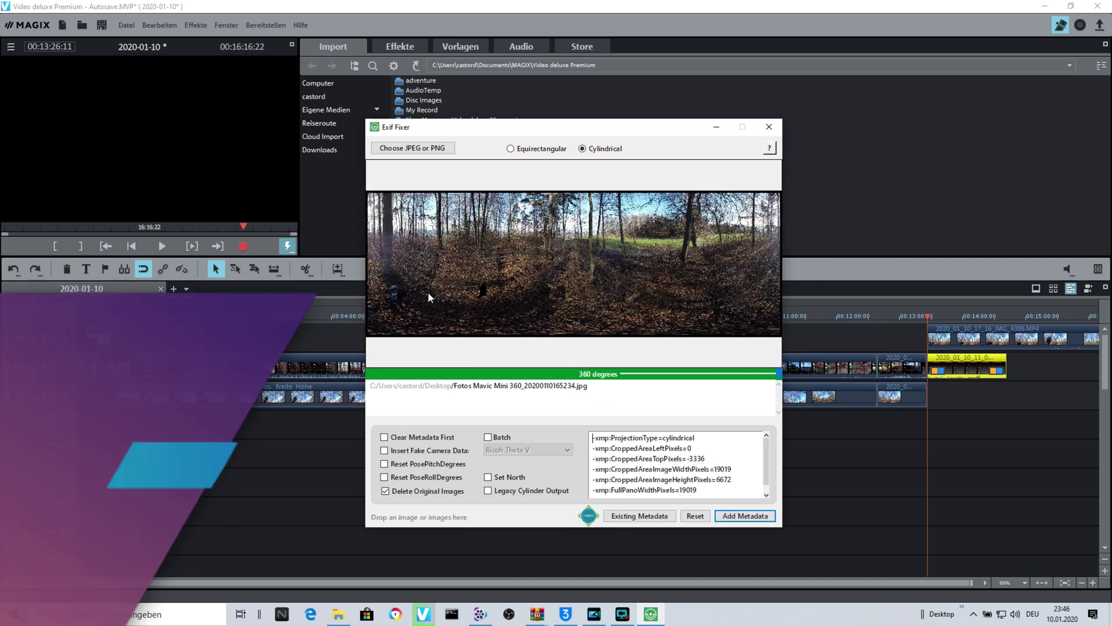
Step: Enable Insert Fake Camera Data for the panorama and choose Insta360 ONE as the camera
scroll(671, 497, down, 1)
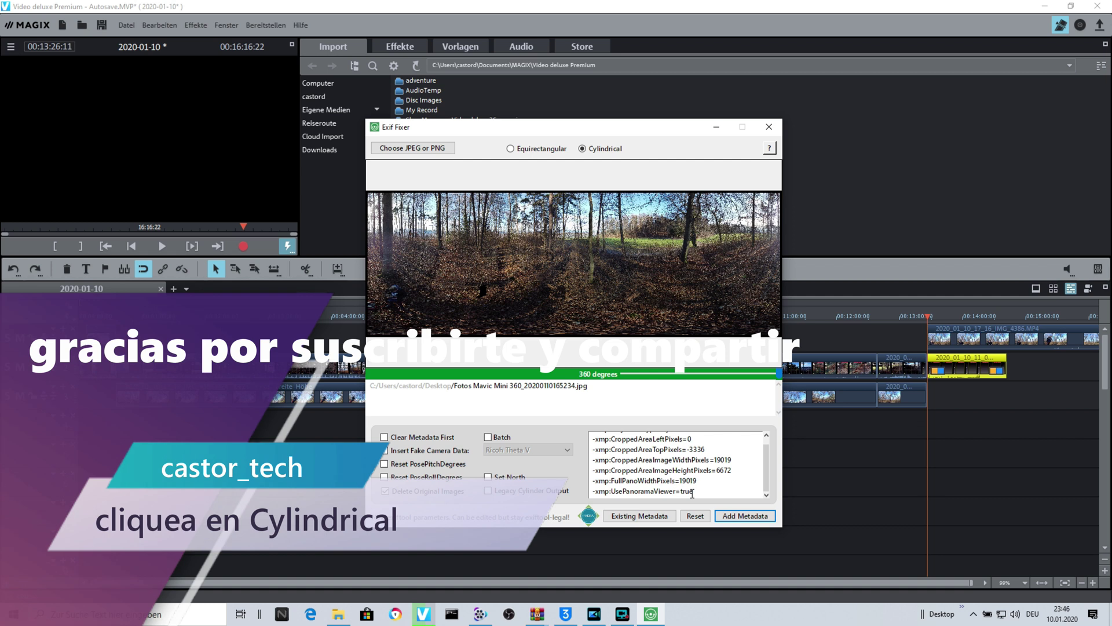
drag(609, 491, 703, 494)
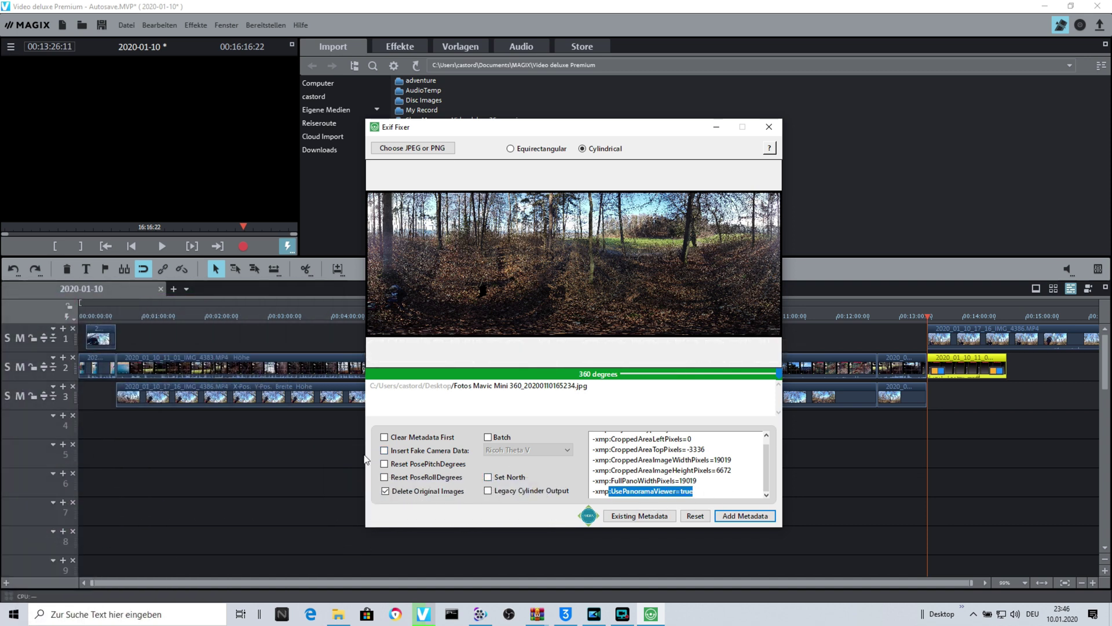
click(384, 450)
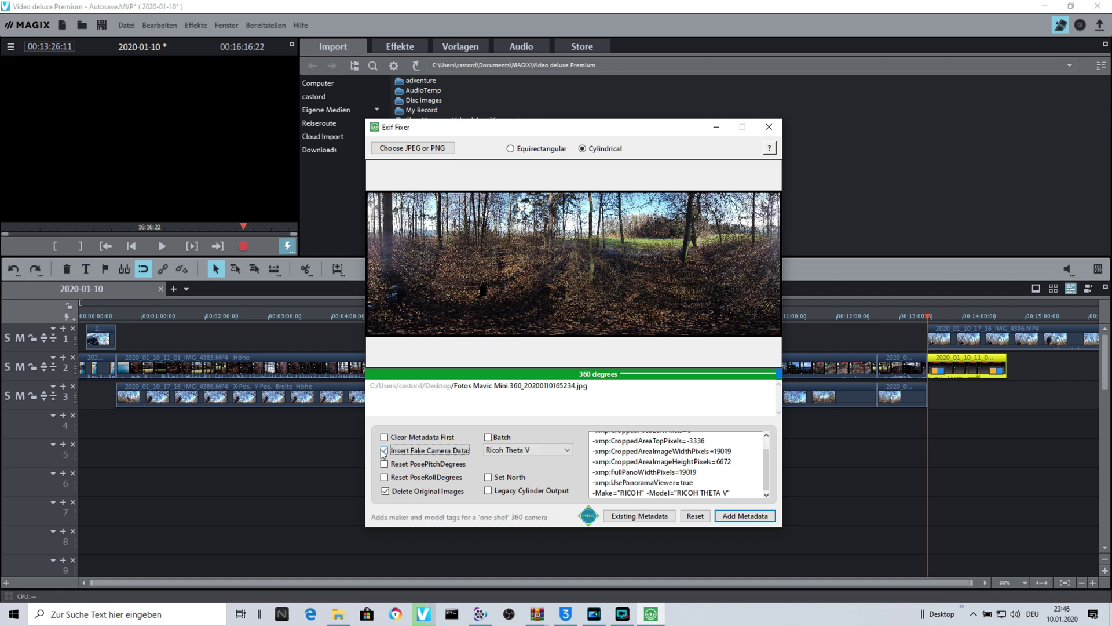
click(541, 451)
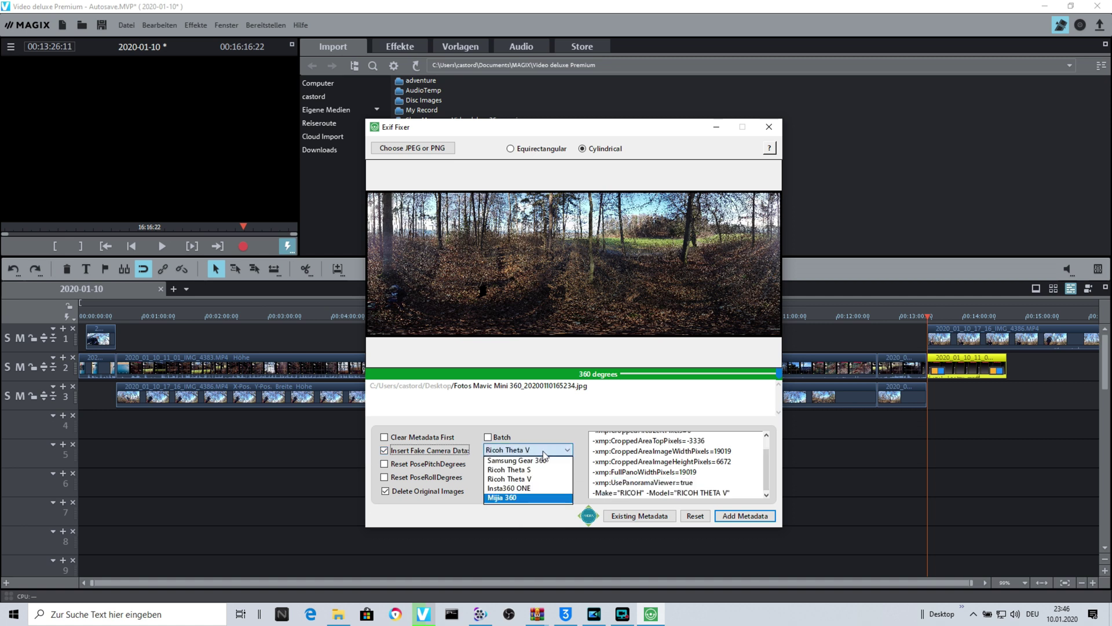
click(537, 488)
Step: Change the metadata's Make to castor_tech and Model to dji mavic mini, and add the metadata to the panorama
click(690, 495)
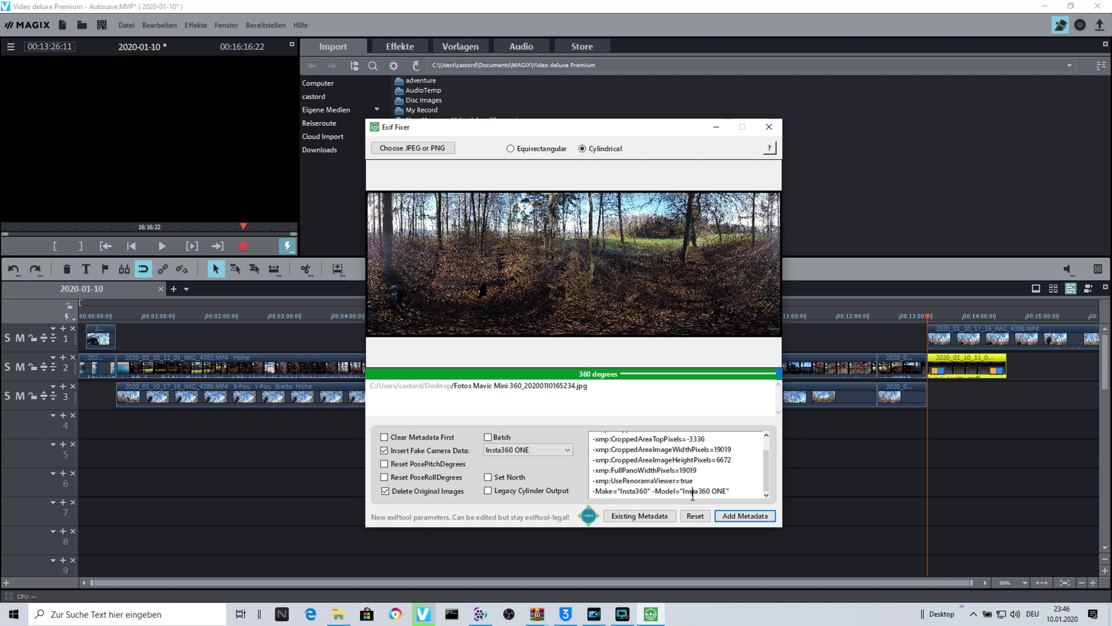
drag(622, 491, 645, 494)
text(castor_tech)
mouse_move(690, 491)
mouse_down()
mouse_move(720, 491)
mouse_move(704, 489)
mouse_up()
click(731, 490)
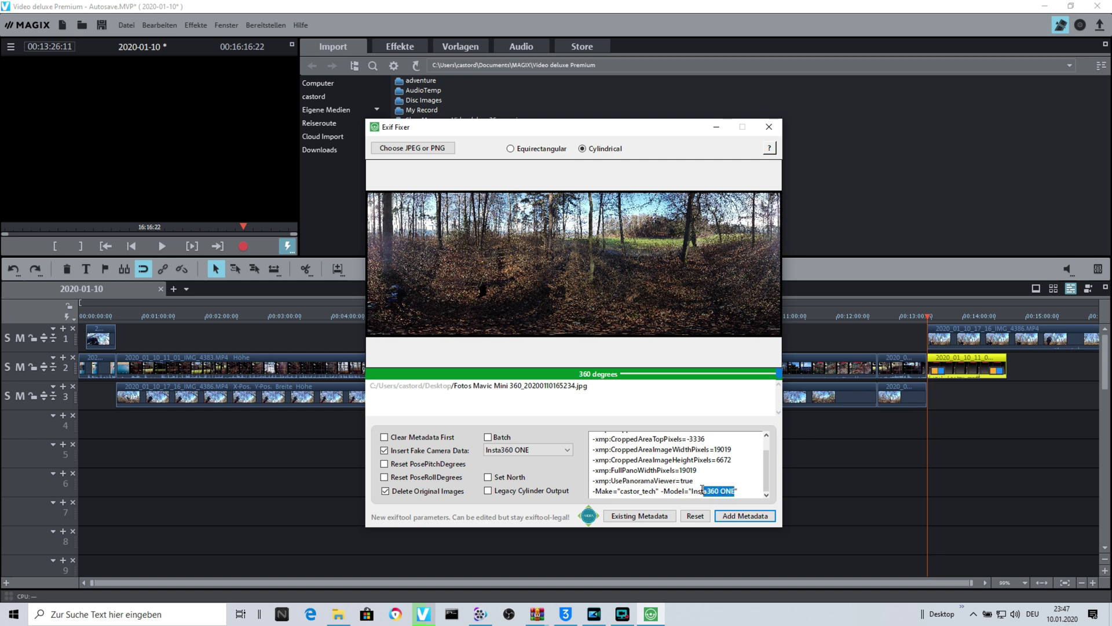
key(BackSpace)
click(752, 521)
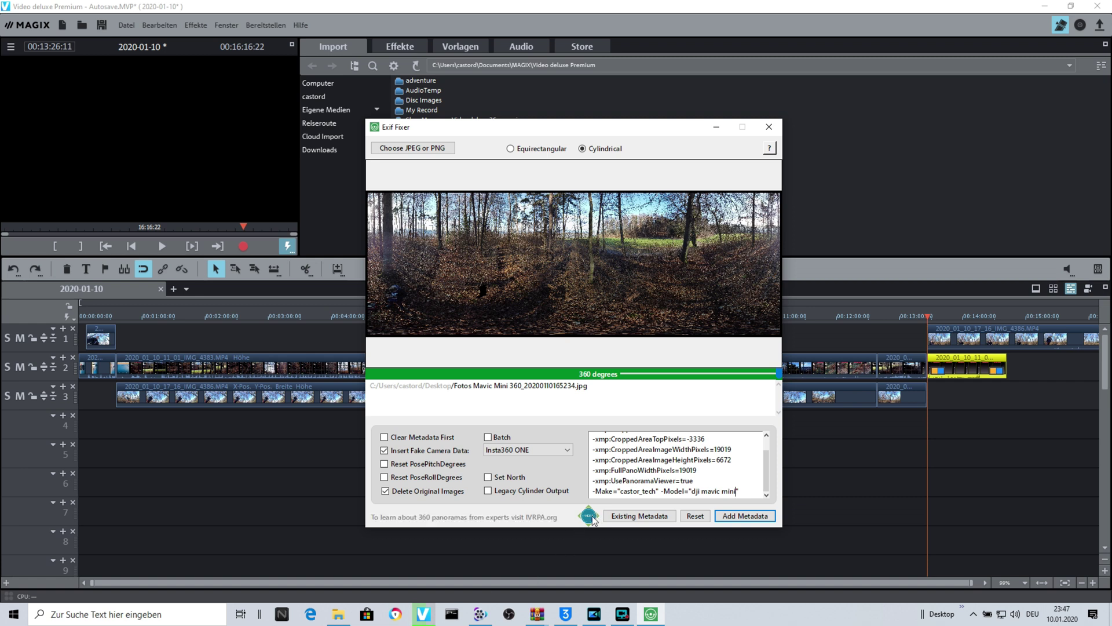
Step: Leave Exif Fixer for the desktop, launch Google Chrome and minimize its window
click(794, 94)
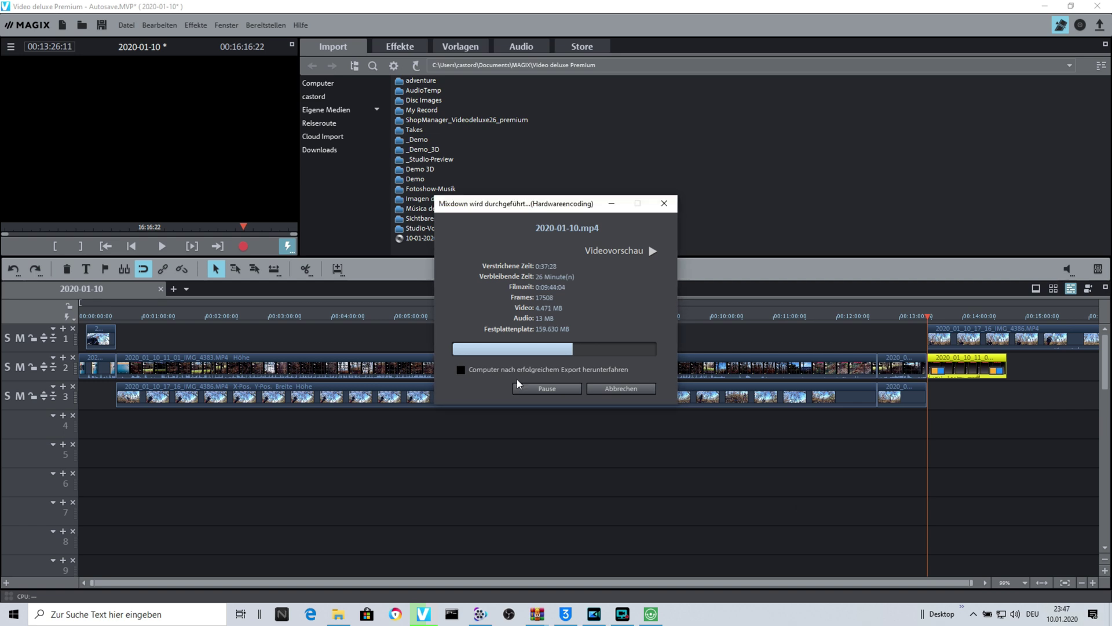
click(1109, 614)
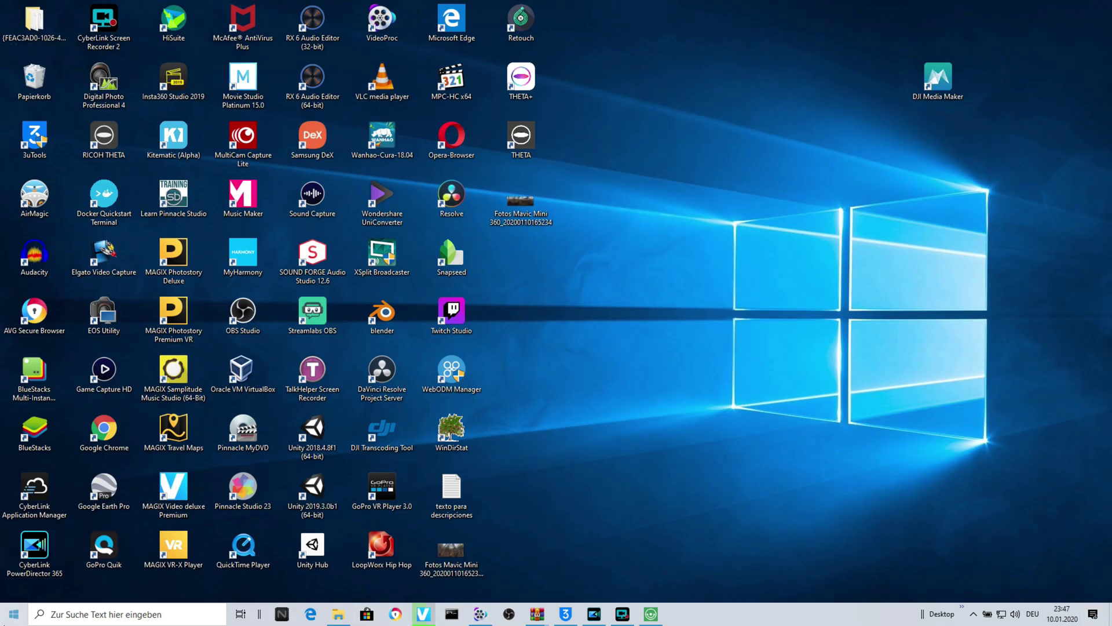
click(13, 613)
text(f)
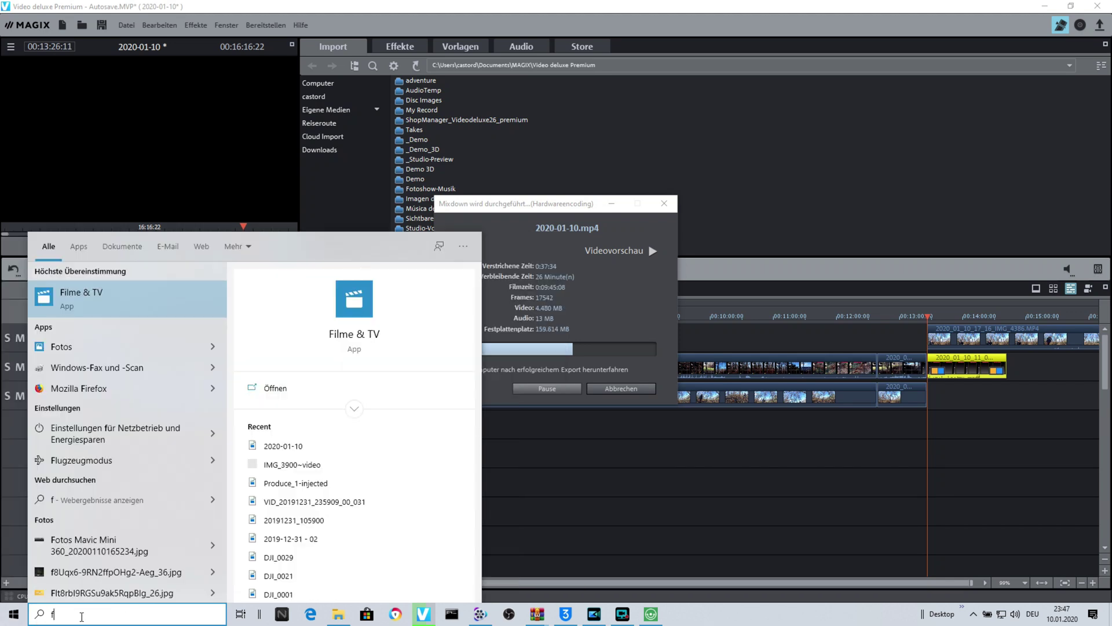
key(BackSpace)
text(g)
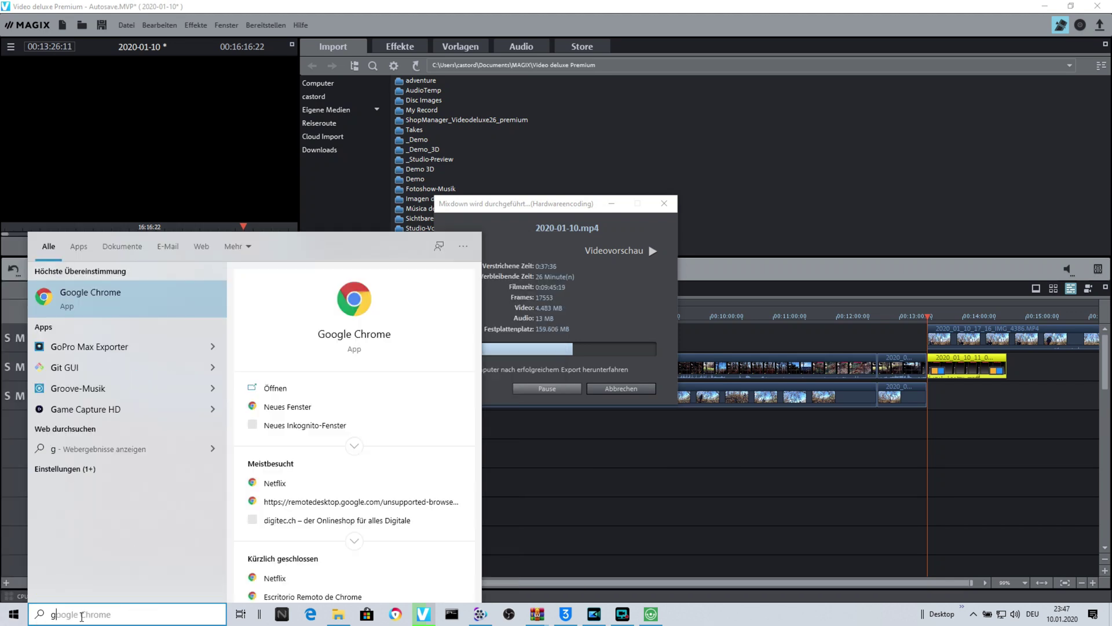
click(371, 307)
click(1045, 35)
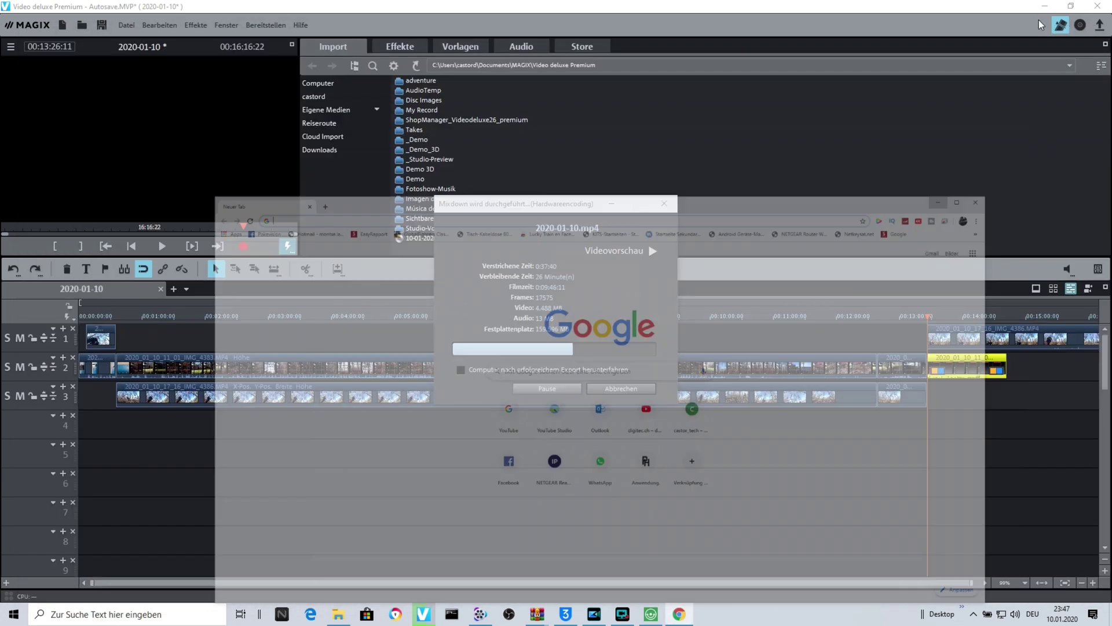
key(super+d)
right_click(529, 212)
click(642, 584)
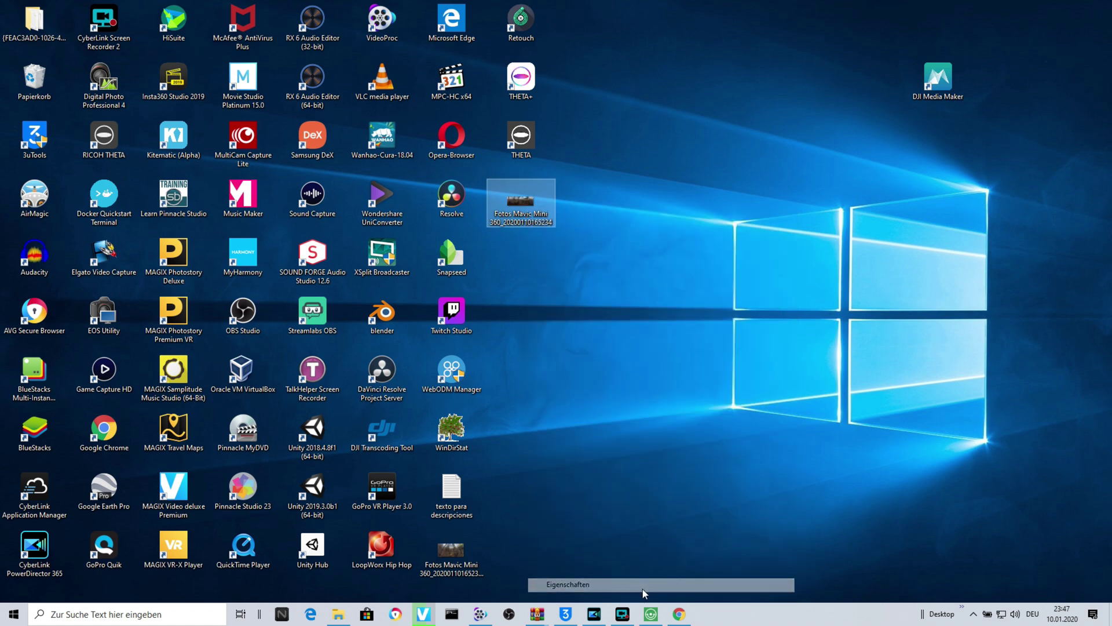
click(585, 236)
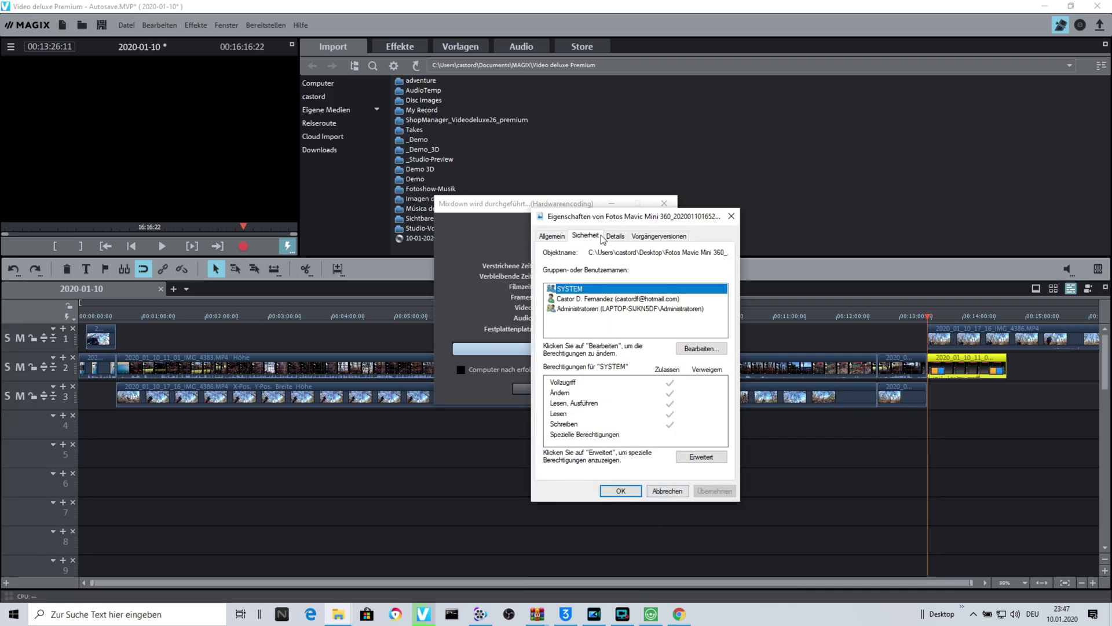
click(612, 236)
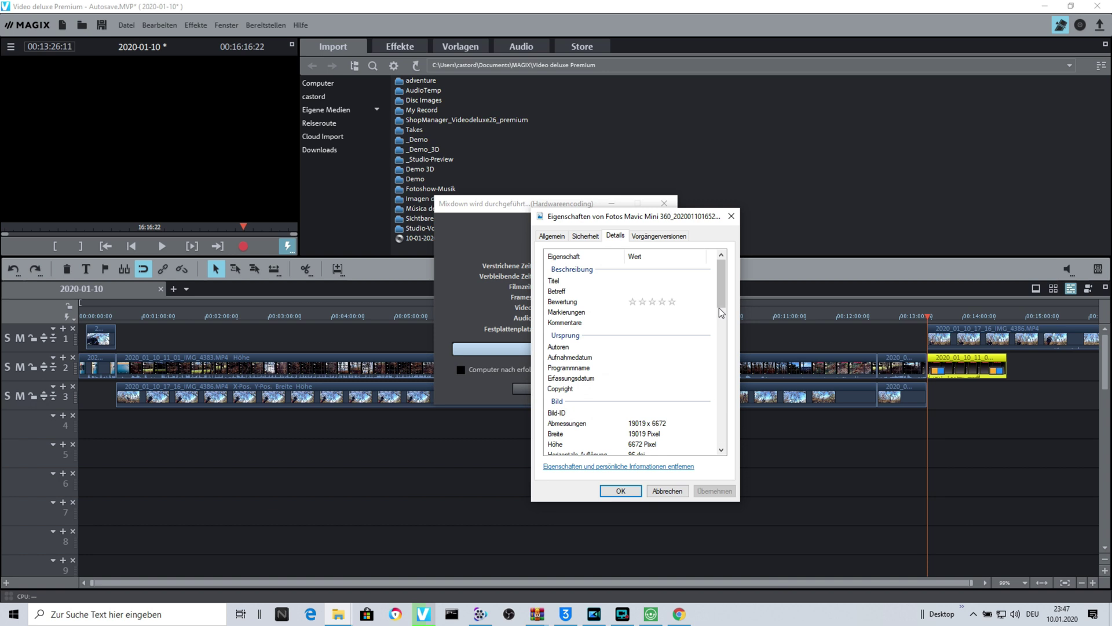
drag(721, 288, 727, 329)
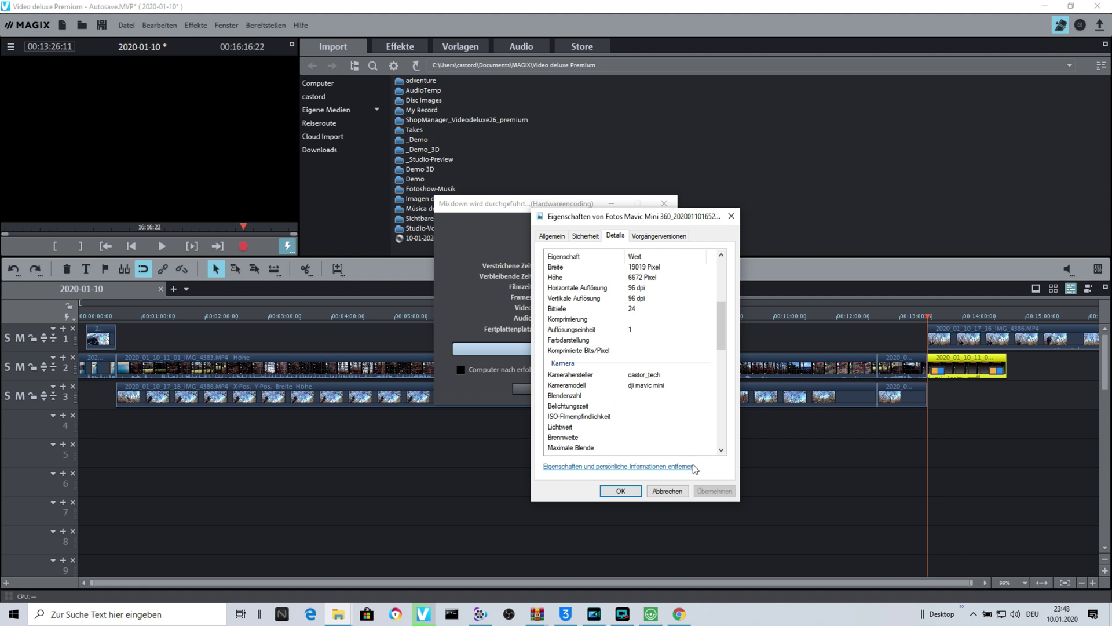
click(620, 491)
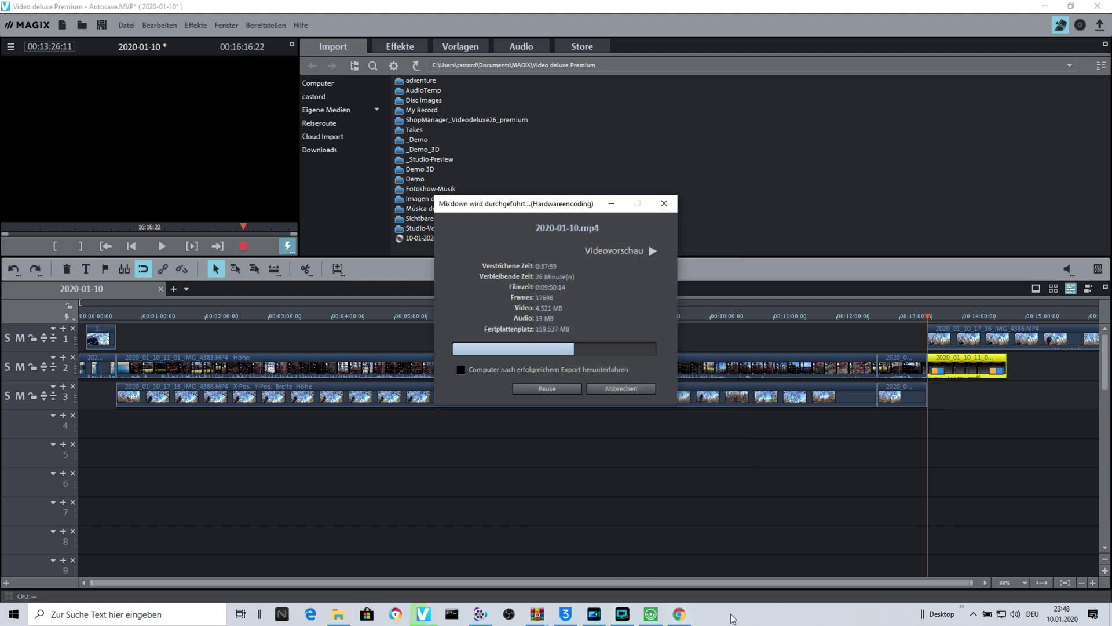
click(679, 614)
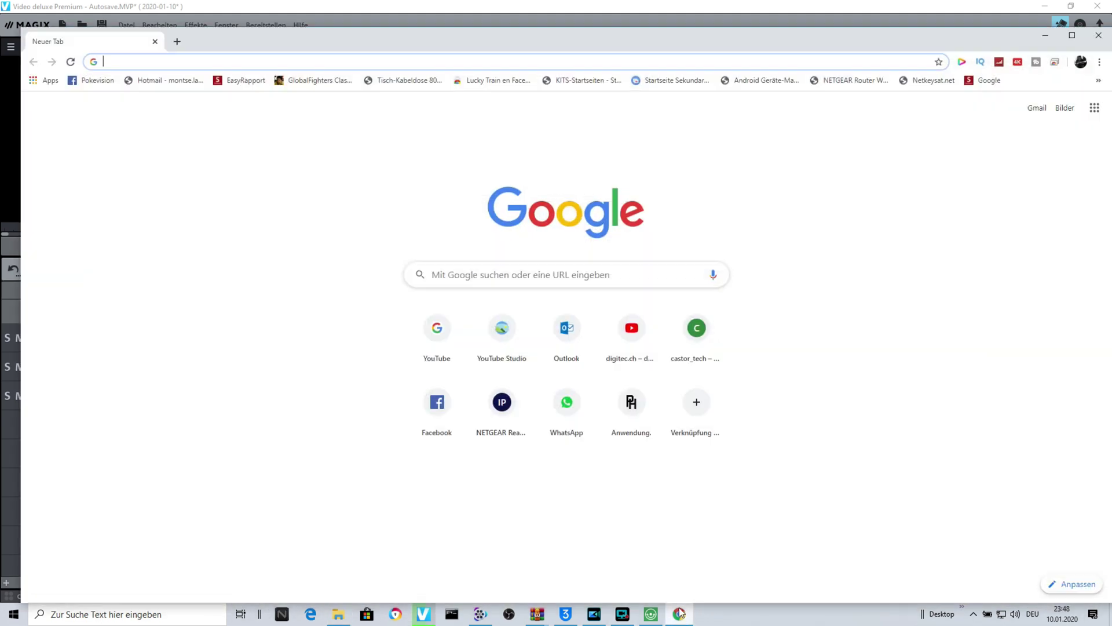
click(452, 409)
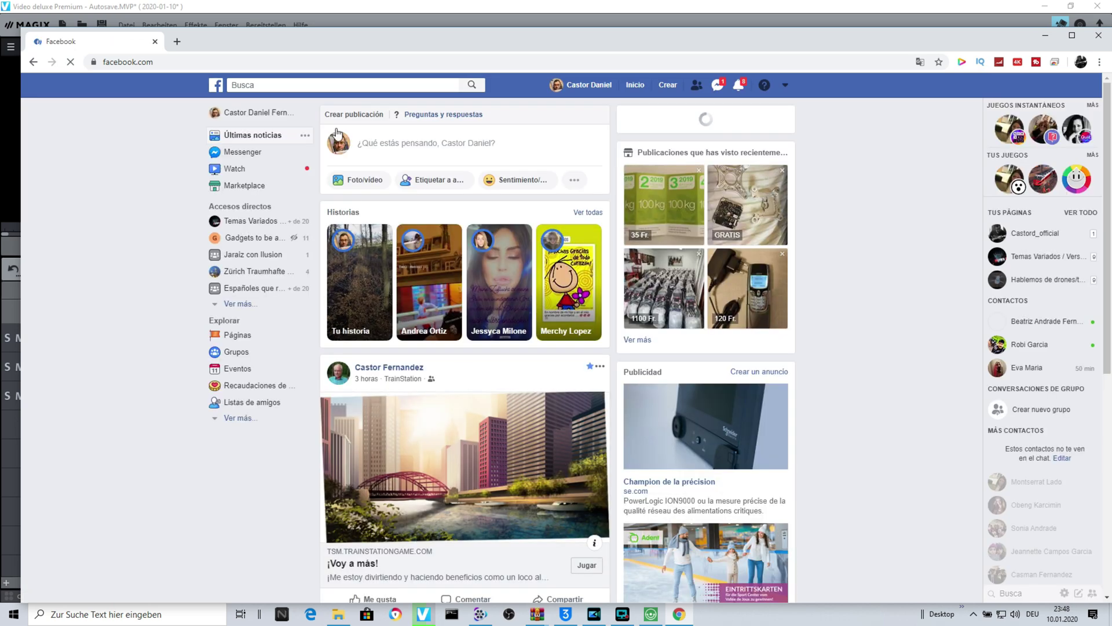
click(353, 182)
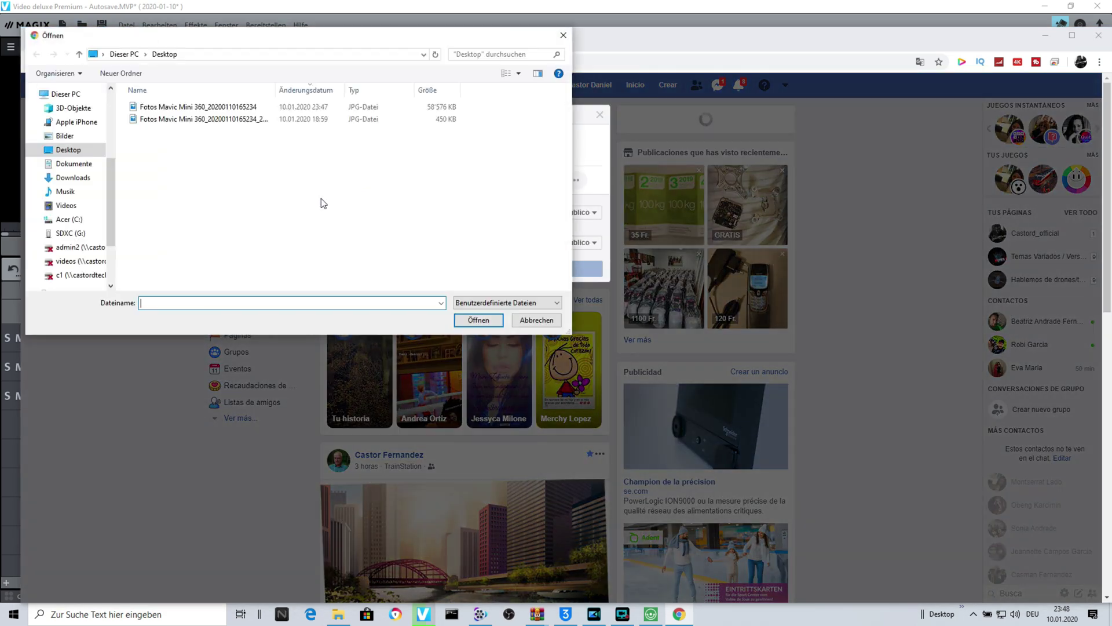
click(197, 106)
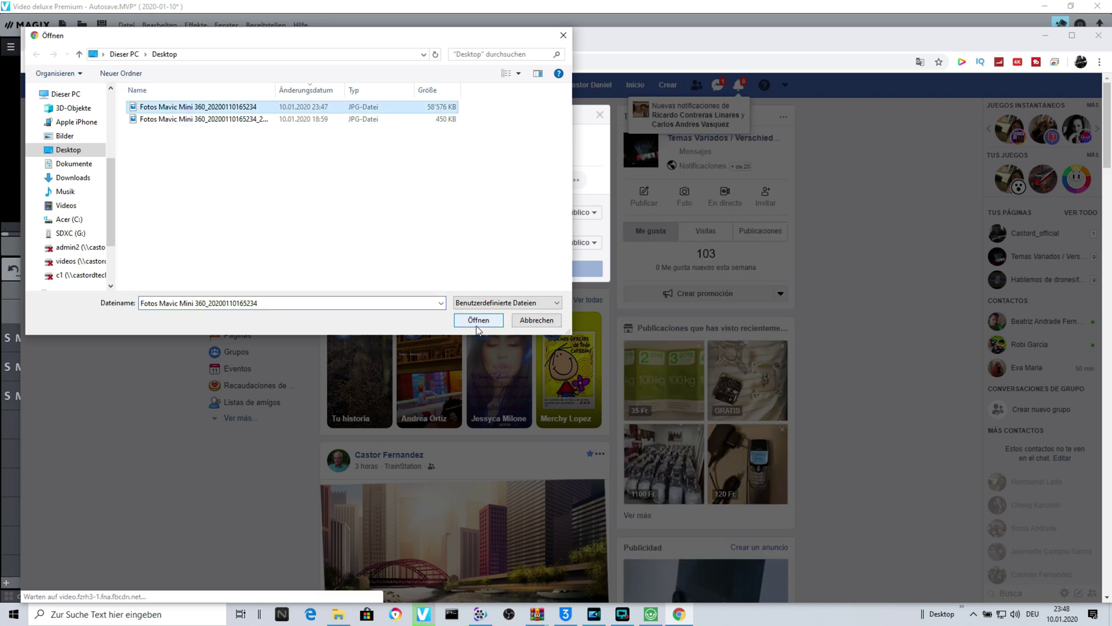
click(468, 322)
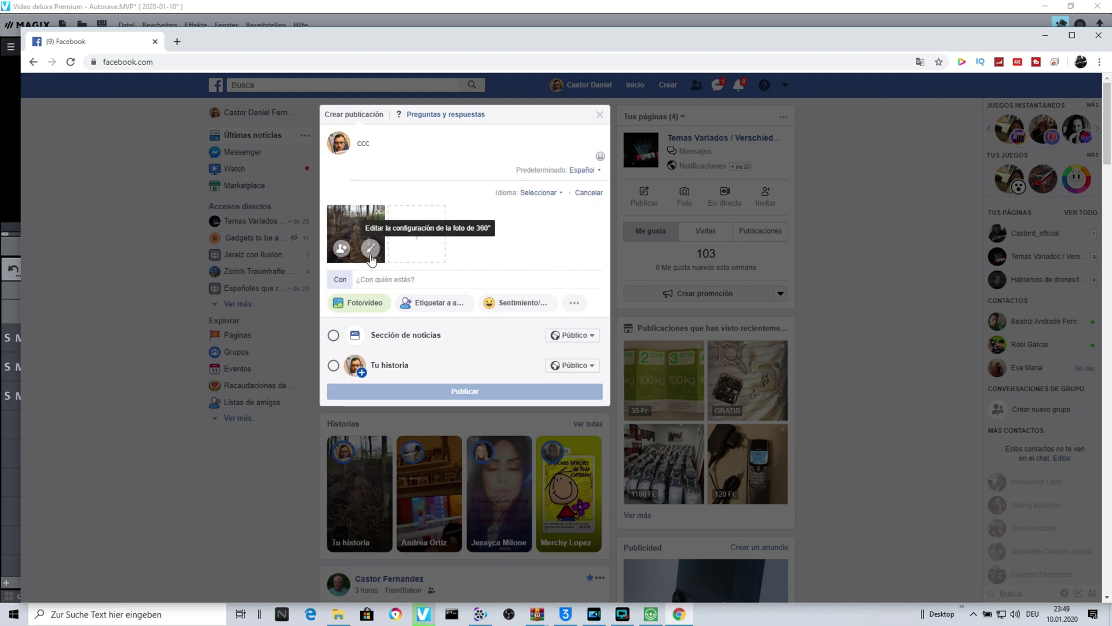
Step: Open the 360° photo settings of the attached image and rotate the panorama to choose its initial view
click(371, 249)
drag(561, 392, 442, 303)
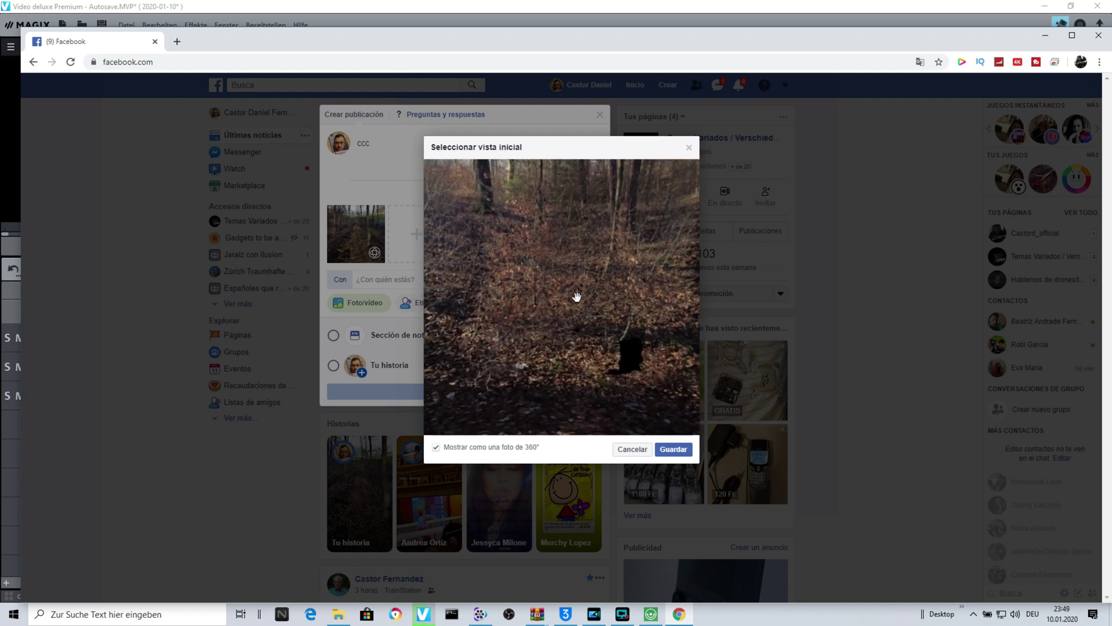